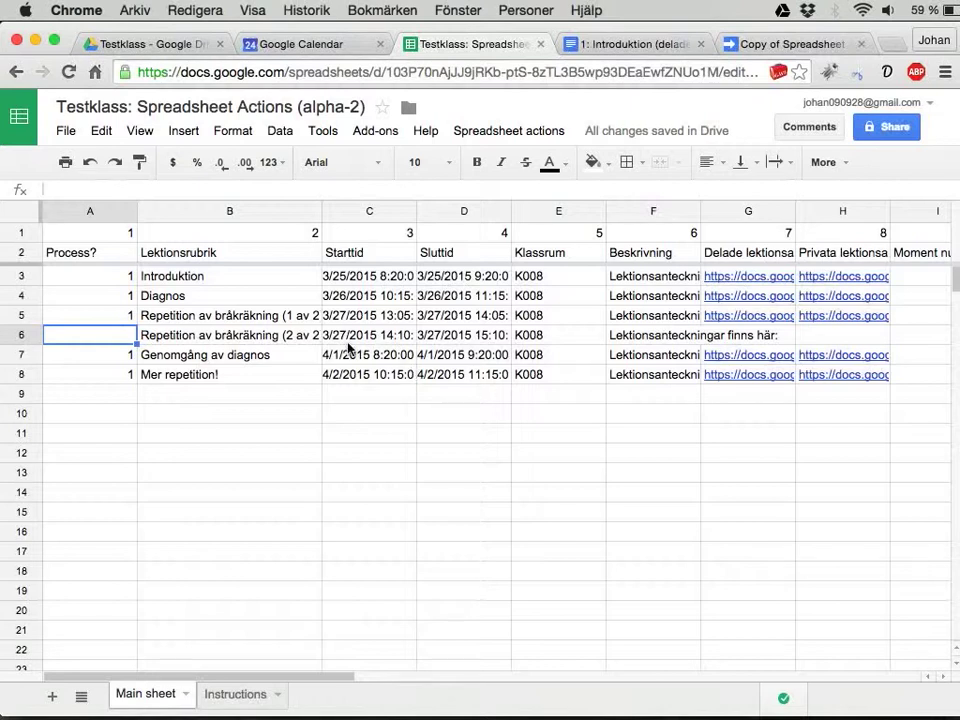
Show the Testklass calendar with the March–April 2015 lesson events generated from the sheet.
click(289, 48)
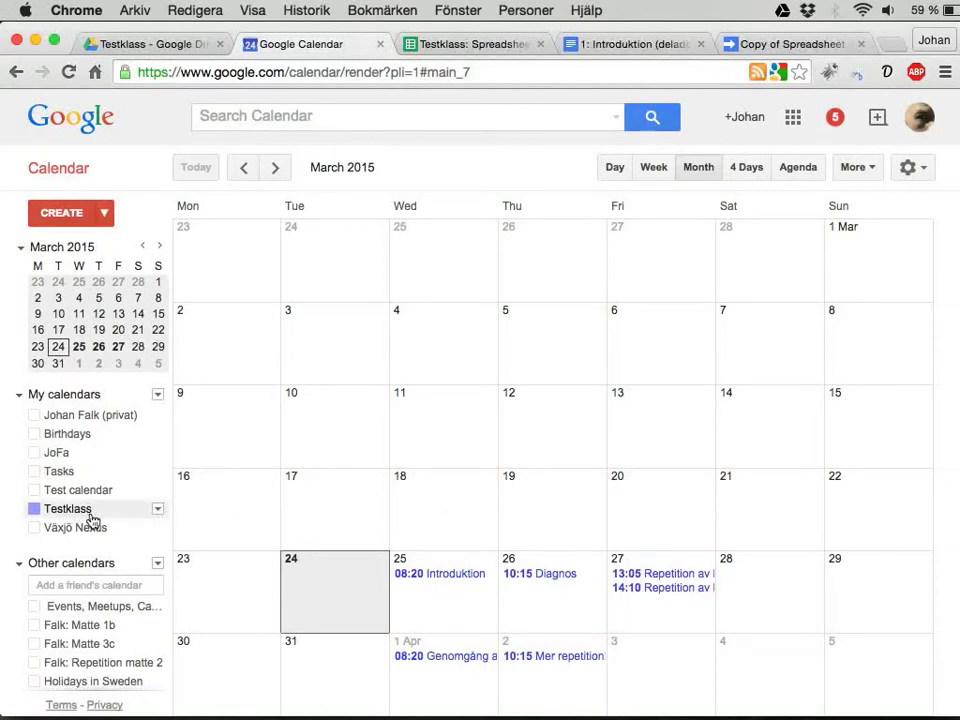
click(446, 577)
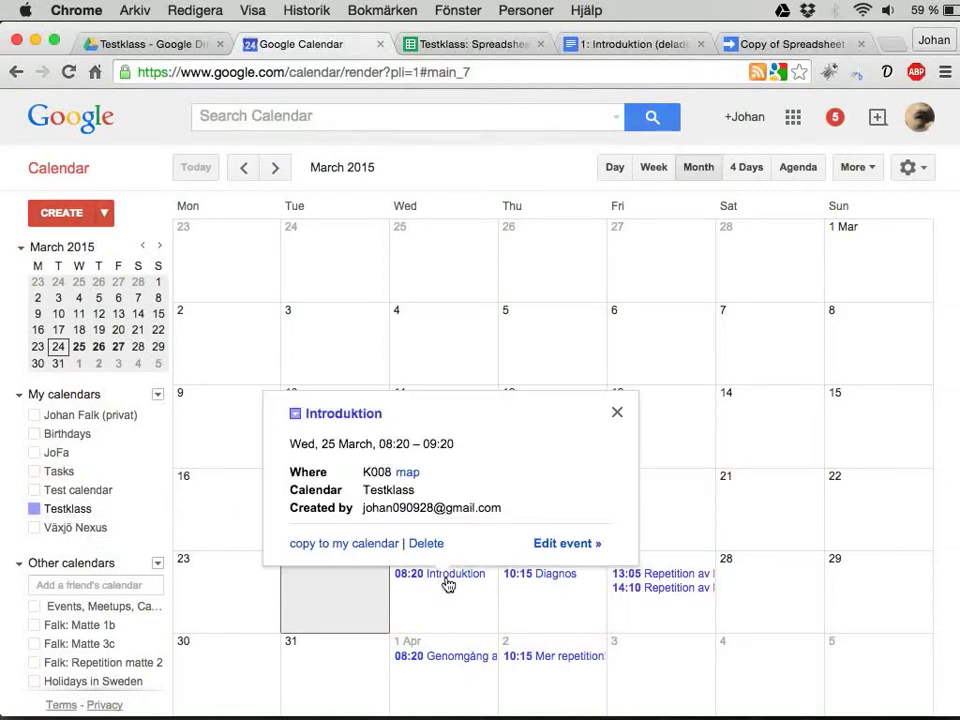
click(562, 545)
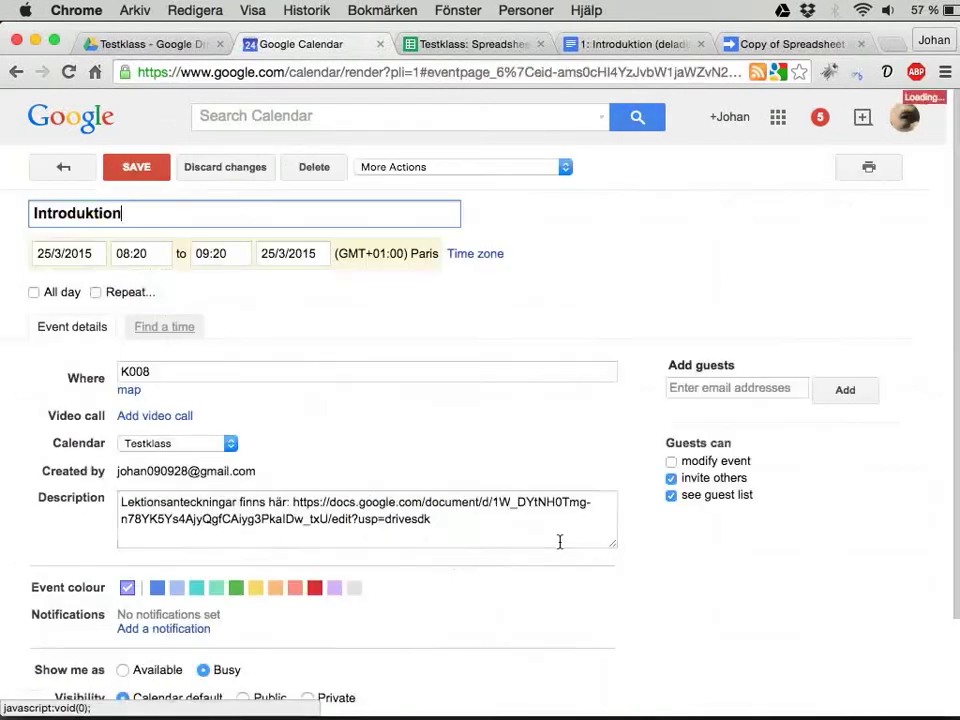
double_click(141, 216)
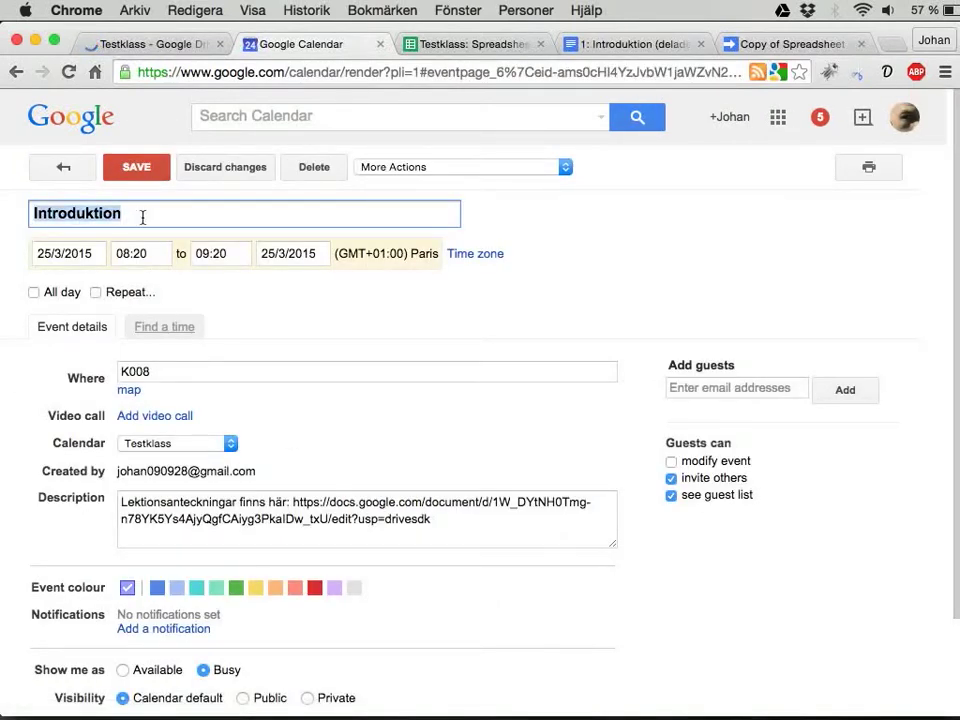
double_click(204, 373)
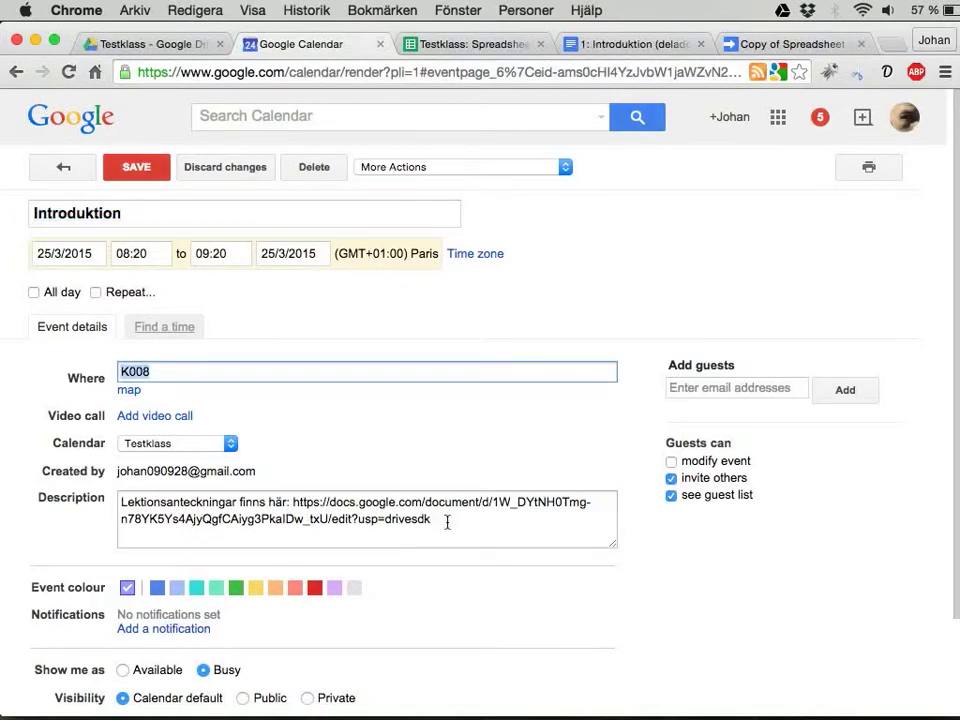
triple_click(332, 504)
click(429, 524)
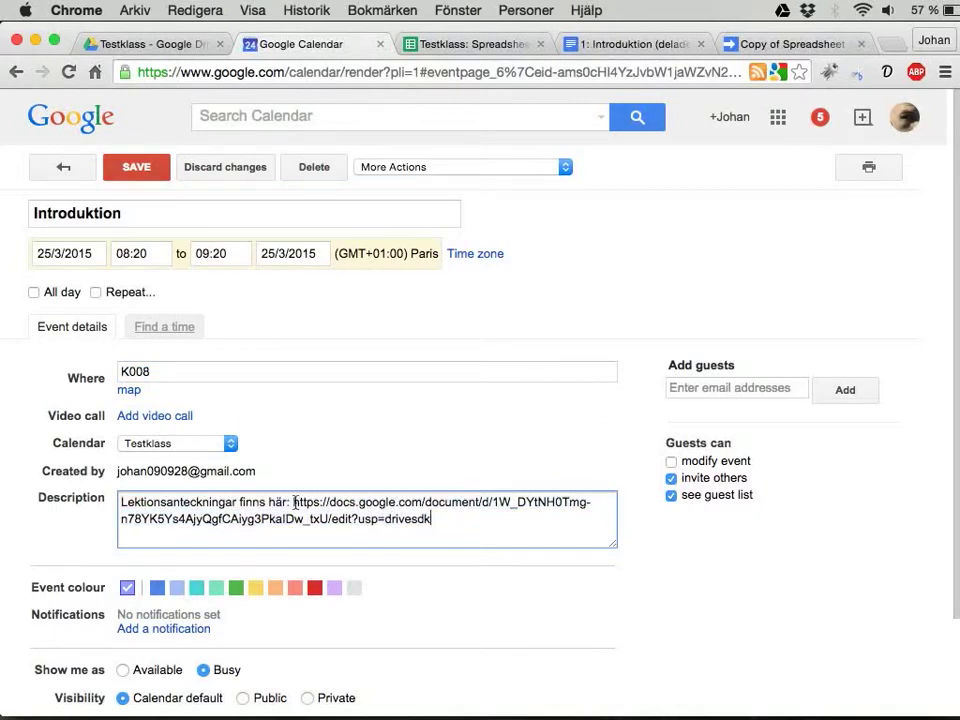
drag(294, 503, 439, 520)
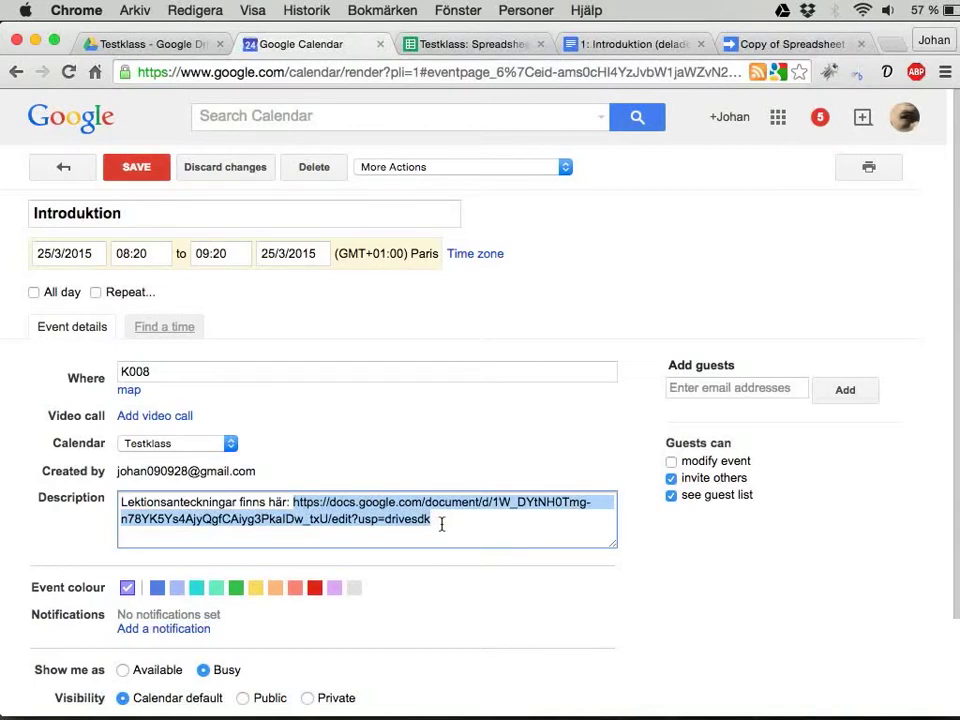
click(58, 178)
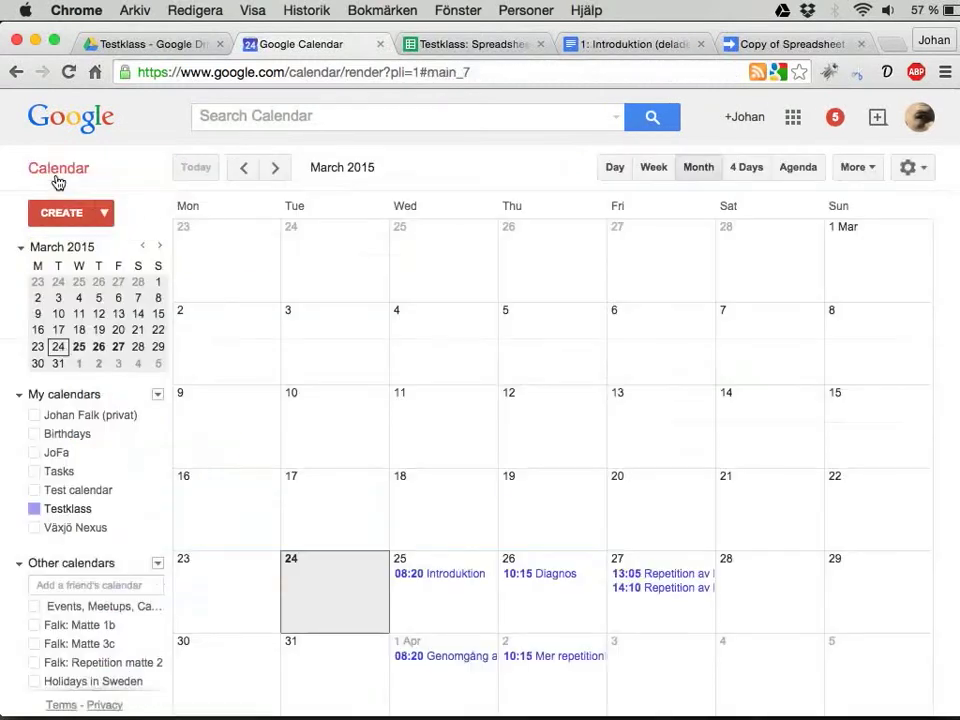
In Drive, open the Delade anteckningar folder, view then close the 1: Introduktion notes, and go back to Testklass.
click(157, 47)
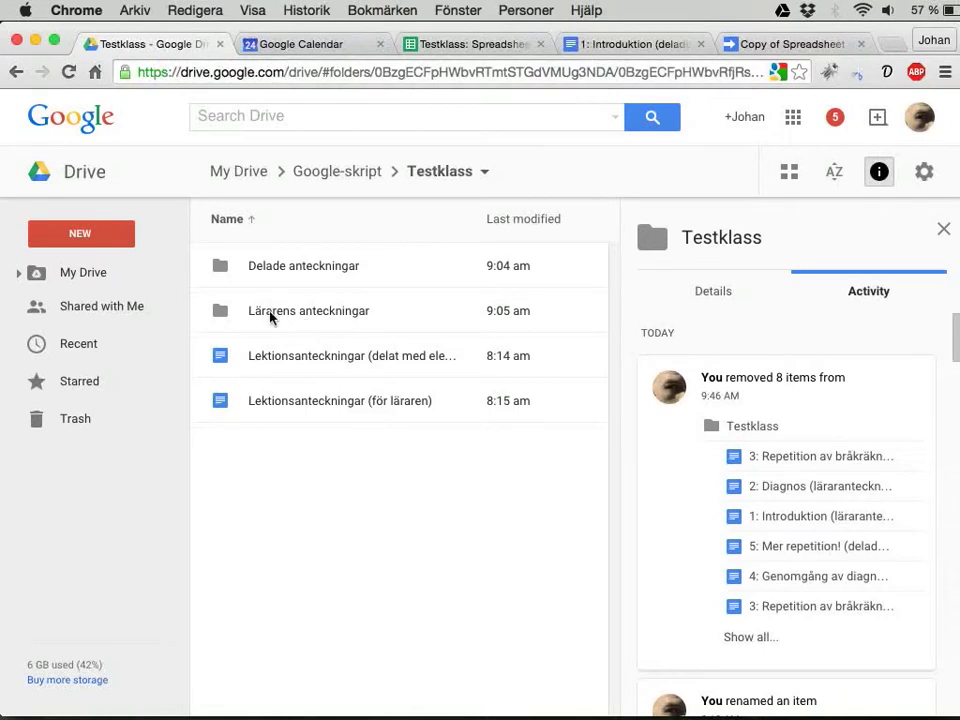
double_click(257, 274)
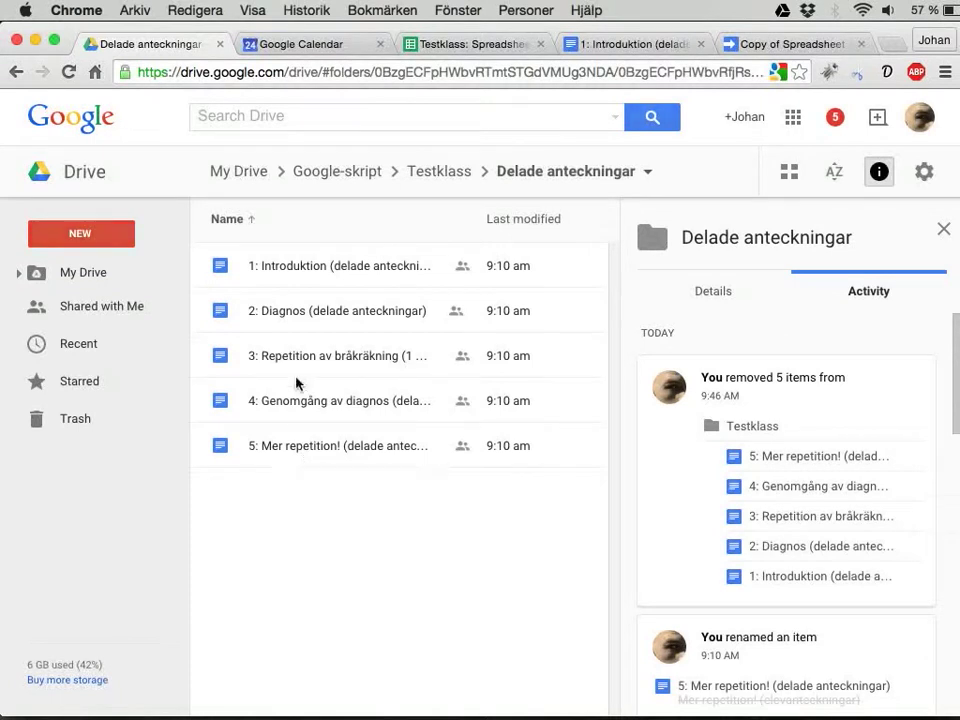
click(309, 267)
double_click(309, 267)
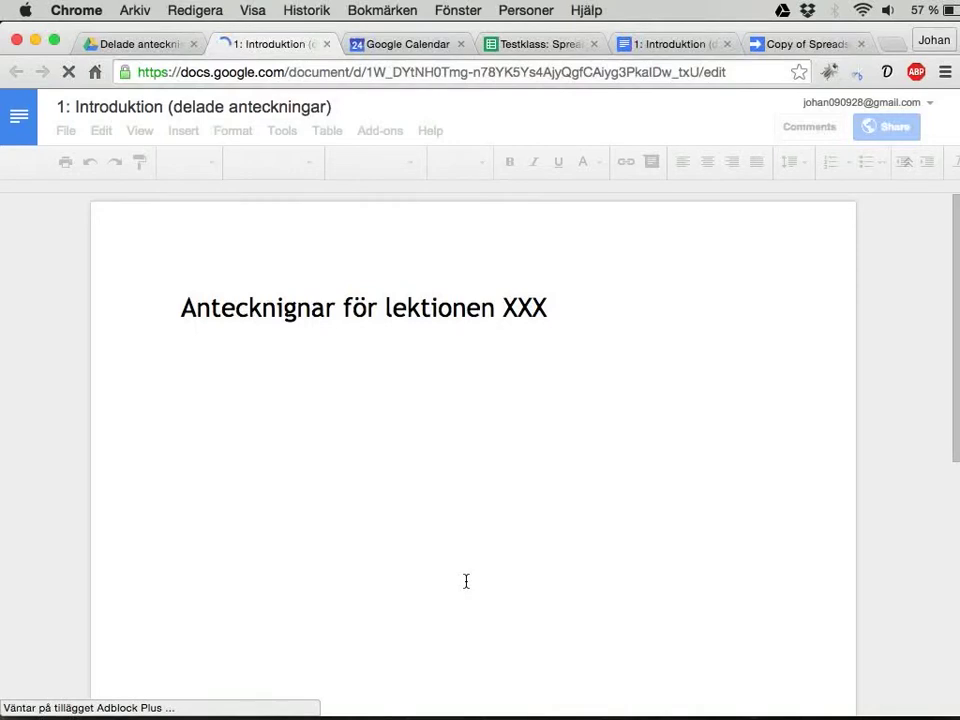
click(327, 45)
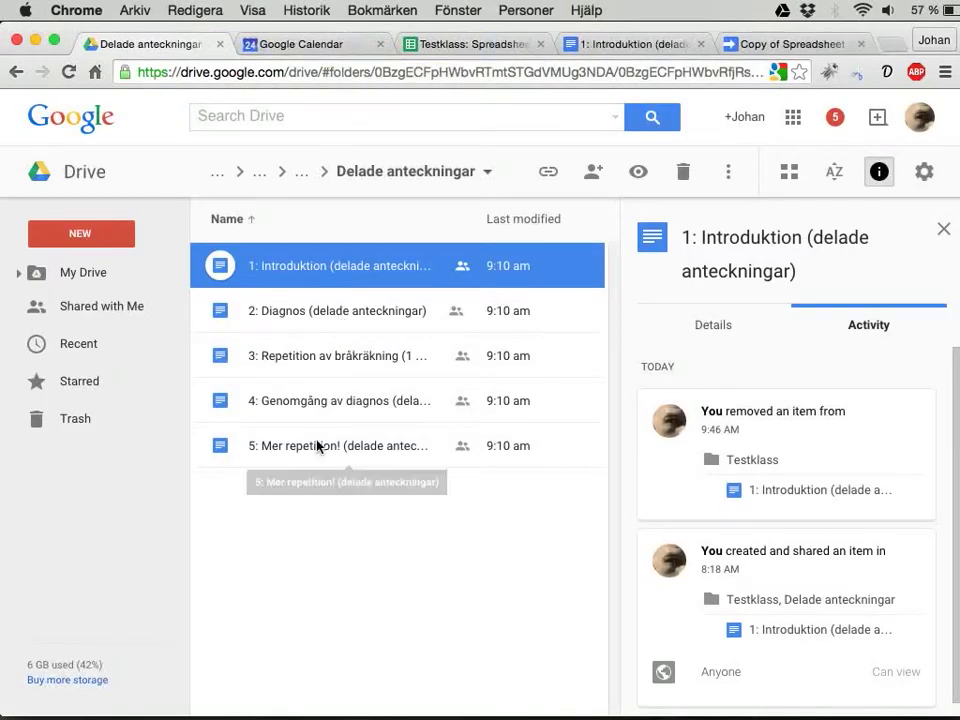
click(302, 175)
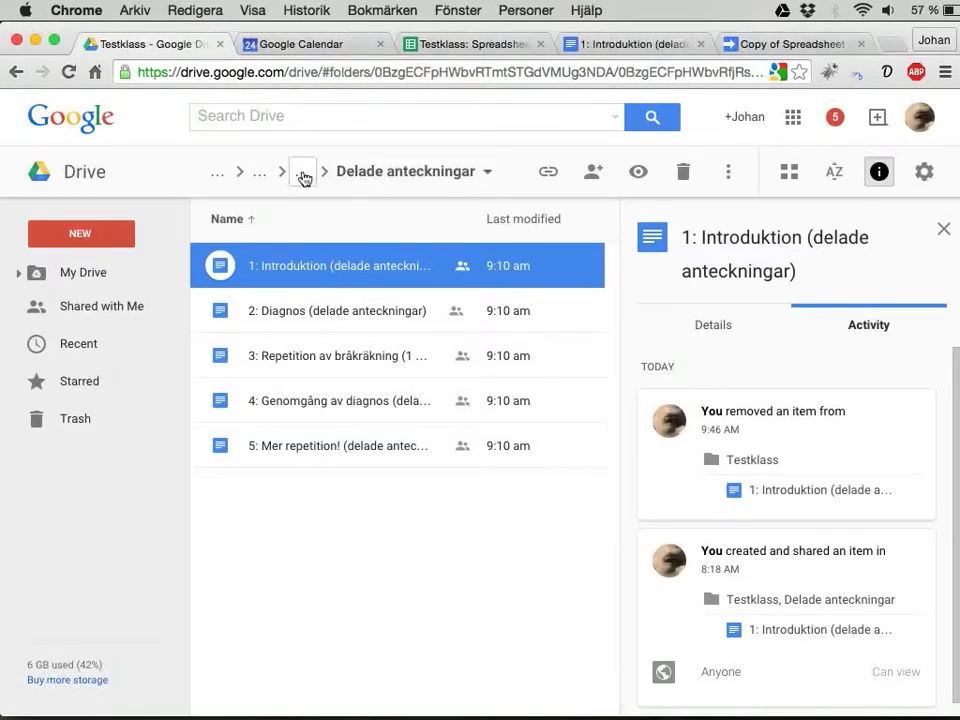
Browse the Lärarens anteckningar folder, then return to the Testklass: Spreadsheet Actions sheet.
double_click(279, 314)
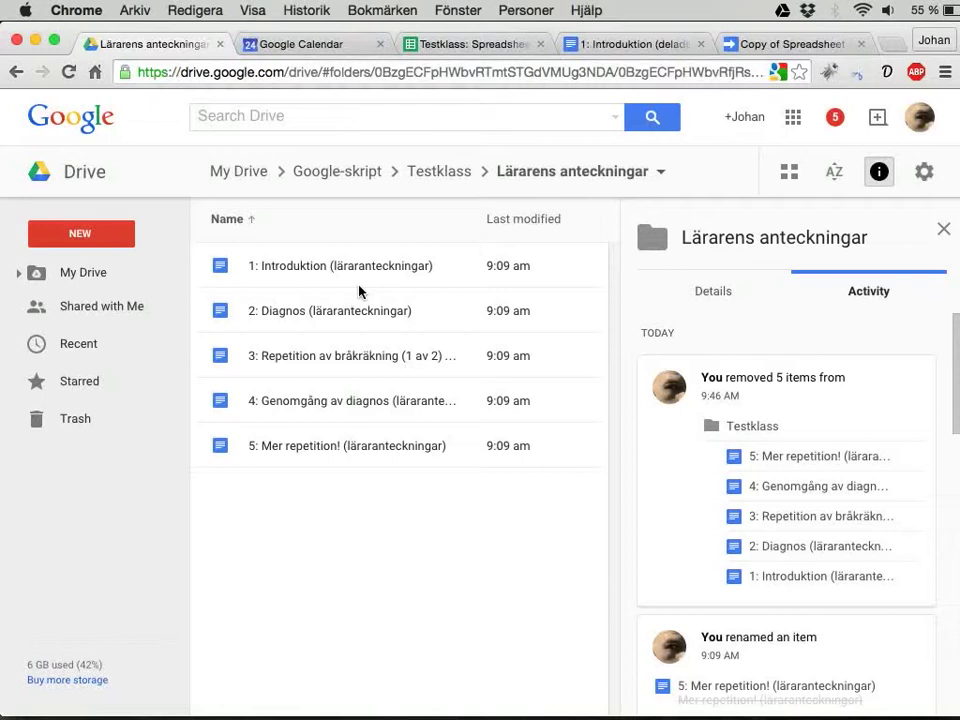
click(450, 44)
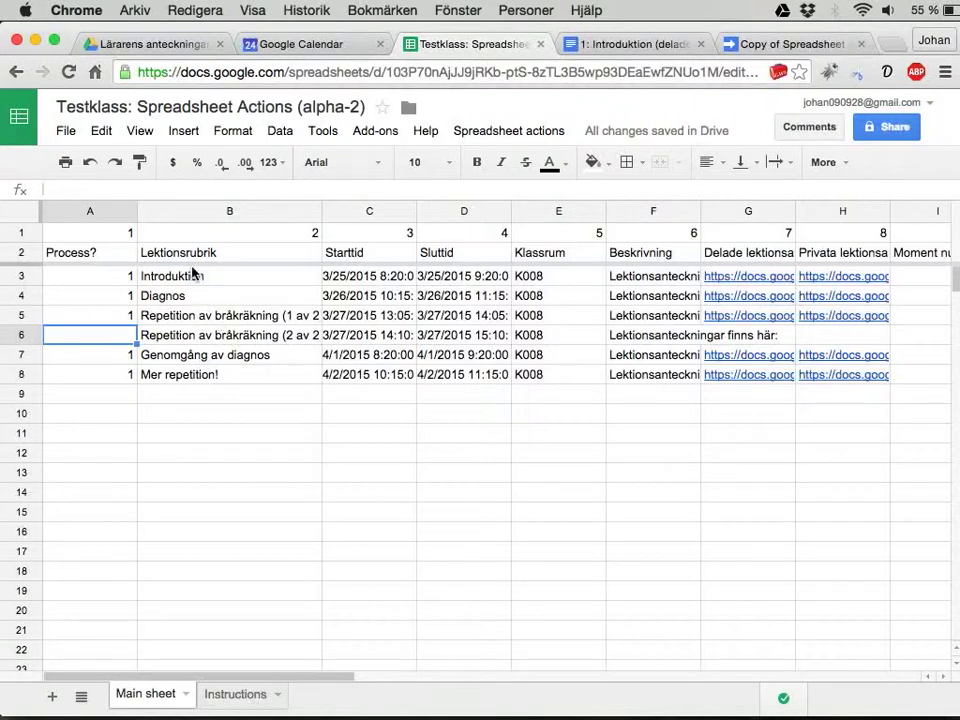
Add the lesson titles 'En lektion till' and 'Ännu en lektion' in B9 and B10.
drag(190, 276, 193, 380)
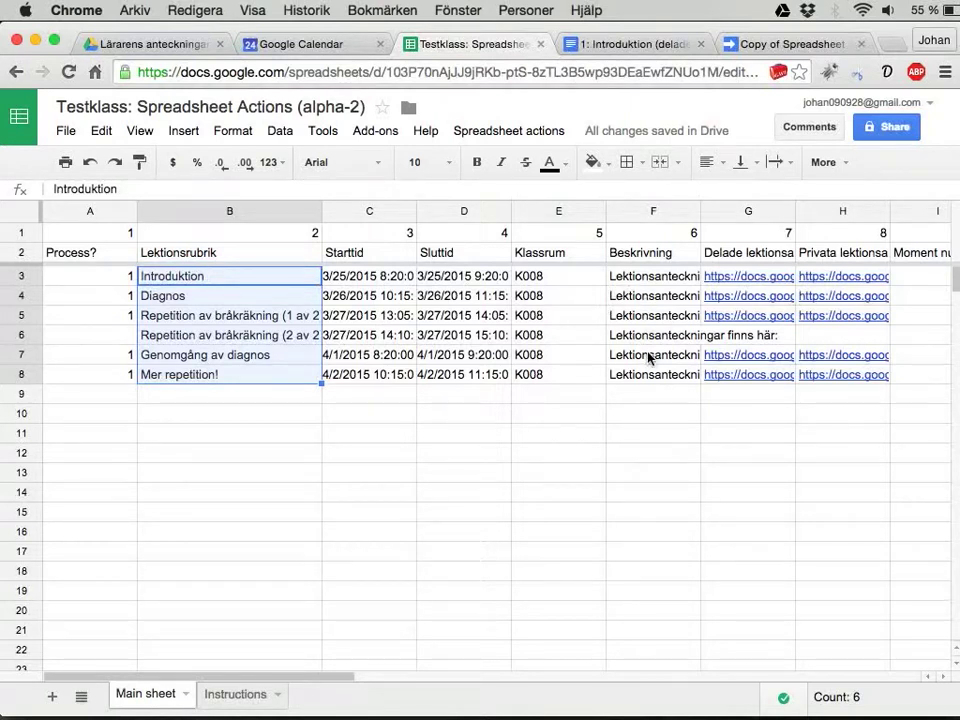
click(750, 277)
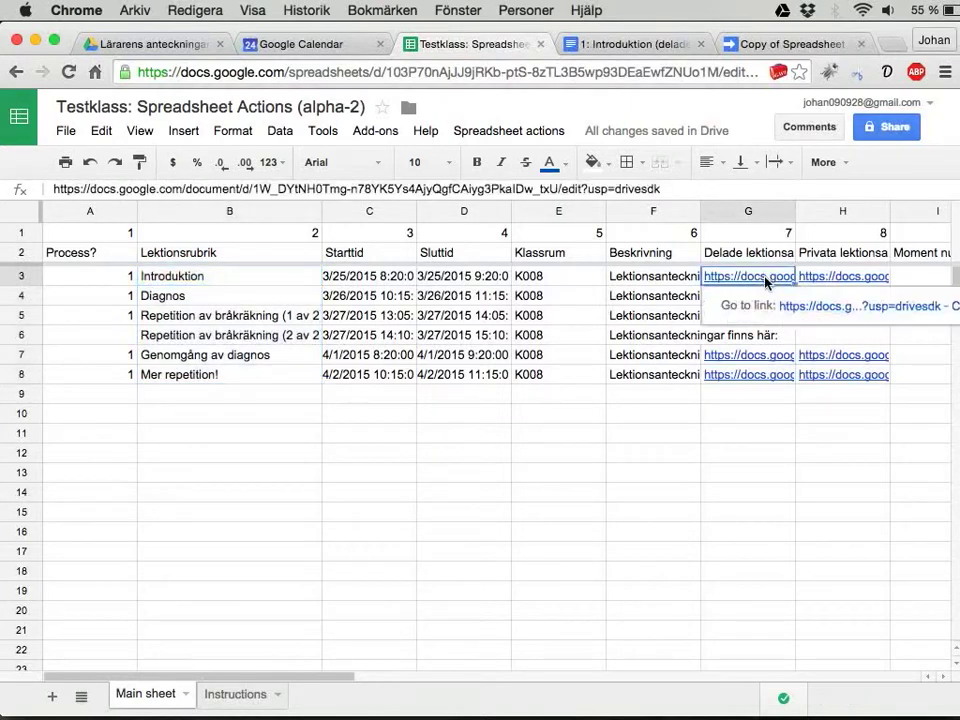
click(747, 376)
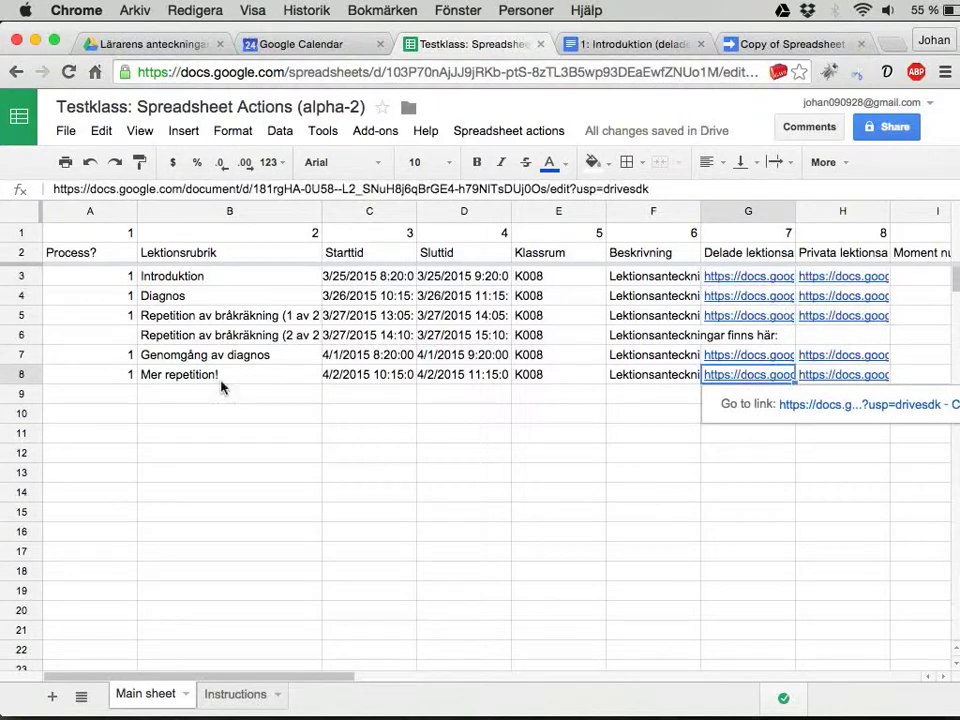
click(198, 394)
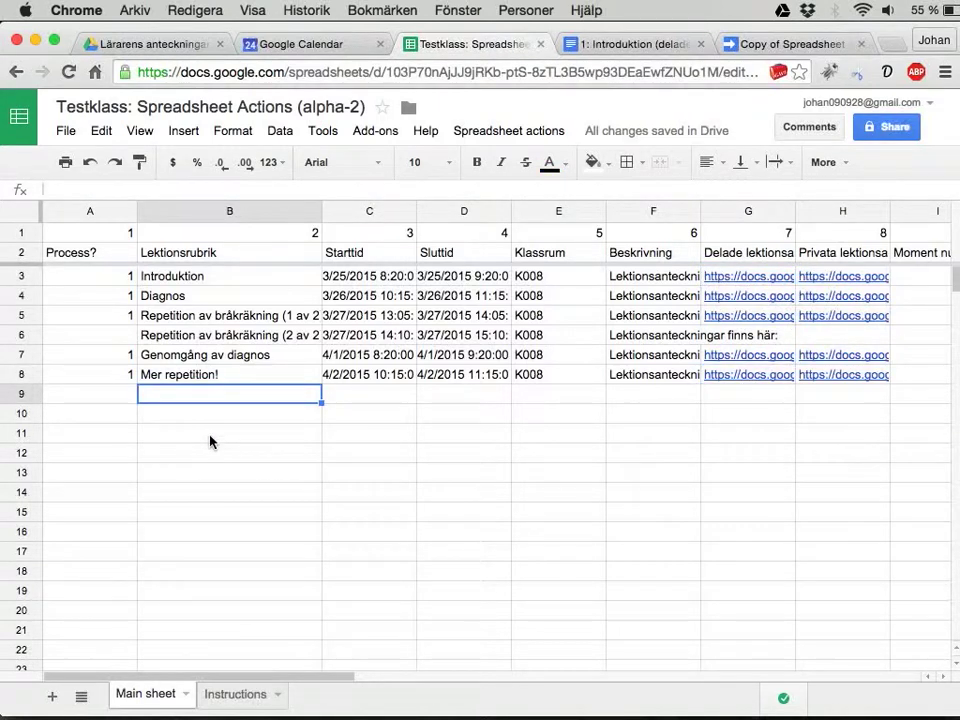
text(Mer lek)
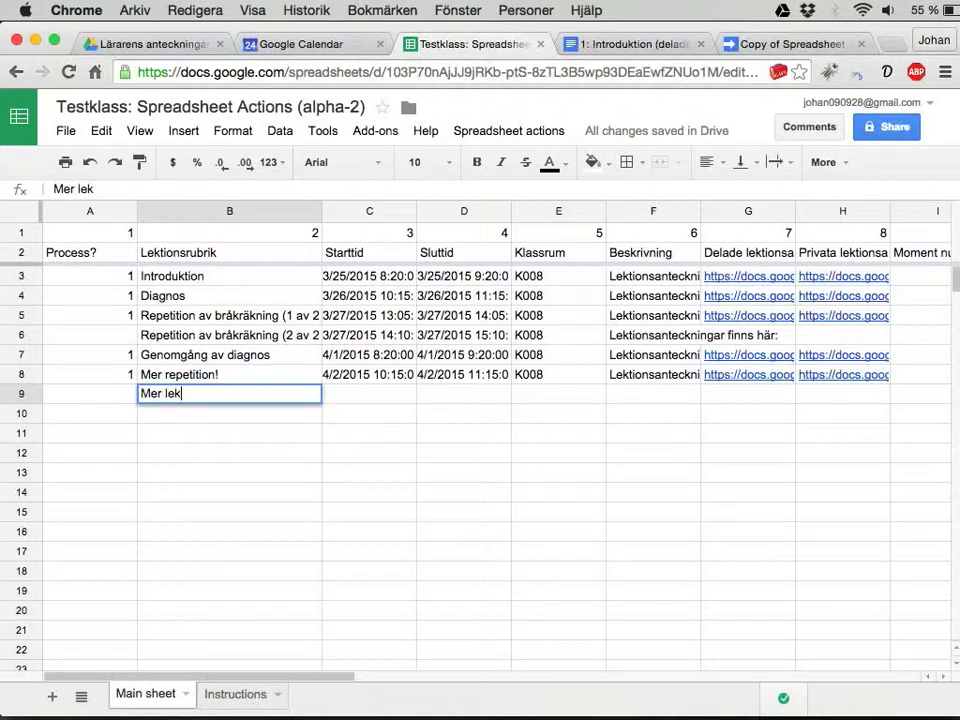
key(BackSpace)
key(BackSpace)
key(BackSpace)
text(En lektion )
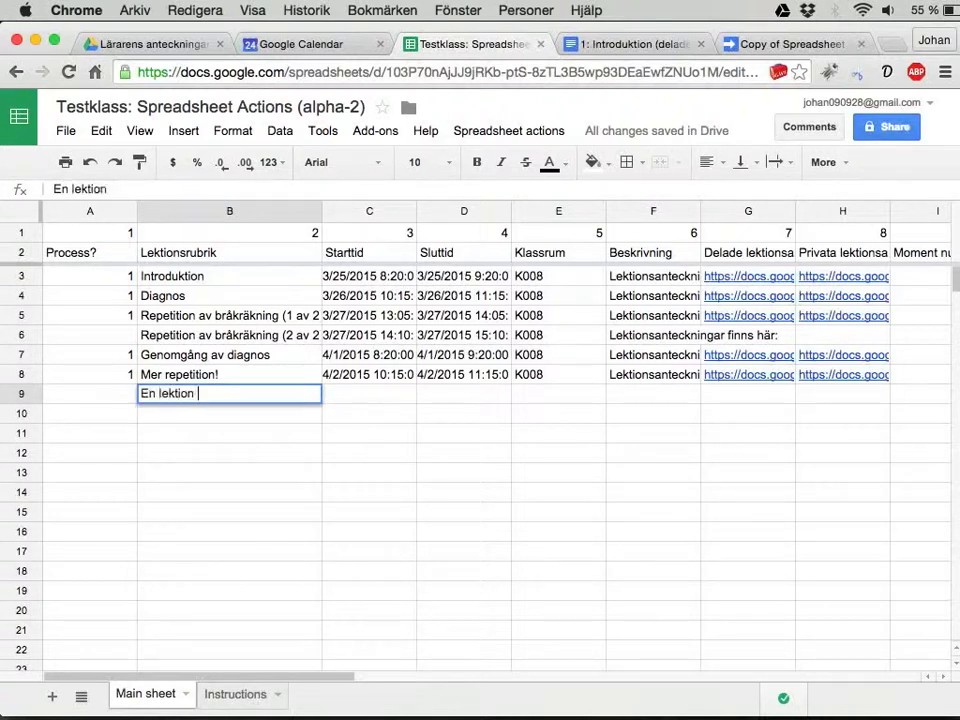
text(till)
key(Return)
key(Tab)
text(Ännu en lek)
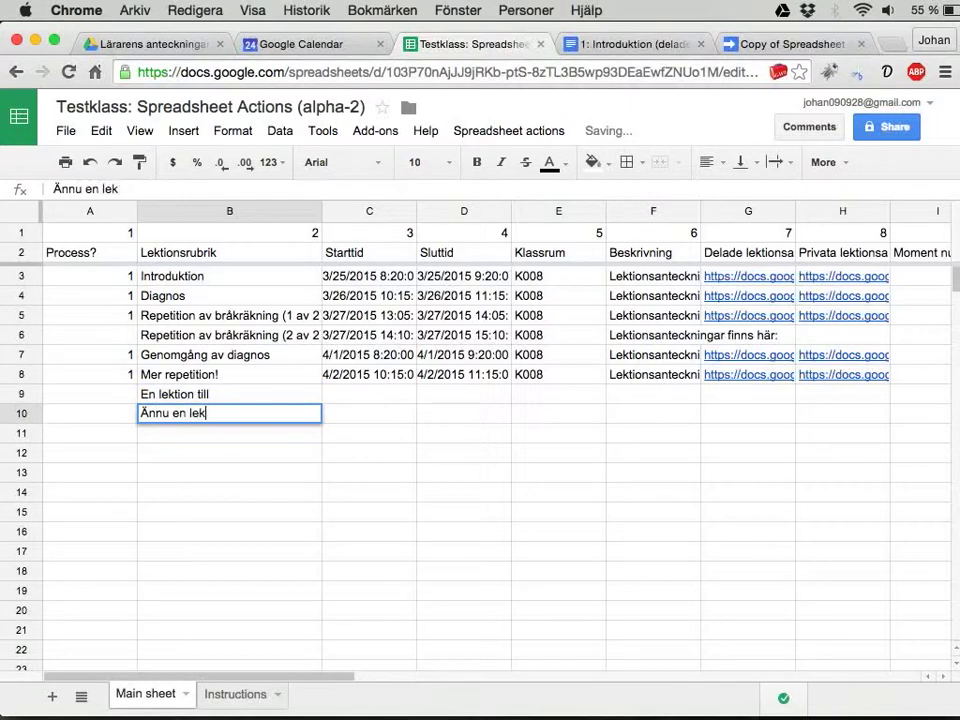
text(tion)
key(Return)
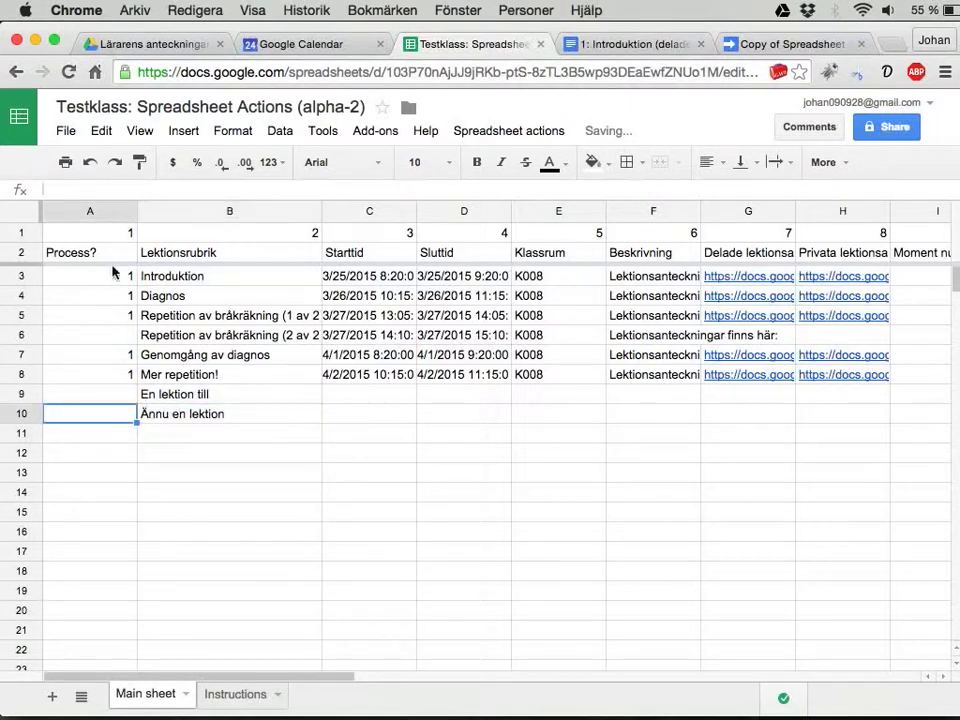
Clear the process flags in A3:A8 and copy row 8's times and room K008 into rows 9–10.
drag(90, 276, 113, 374)
key(Delete)
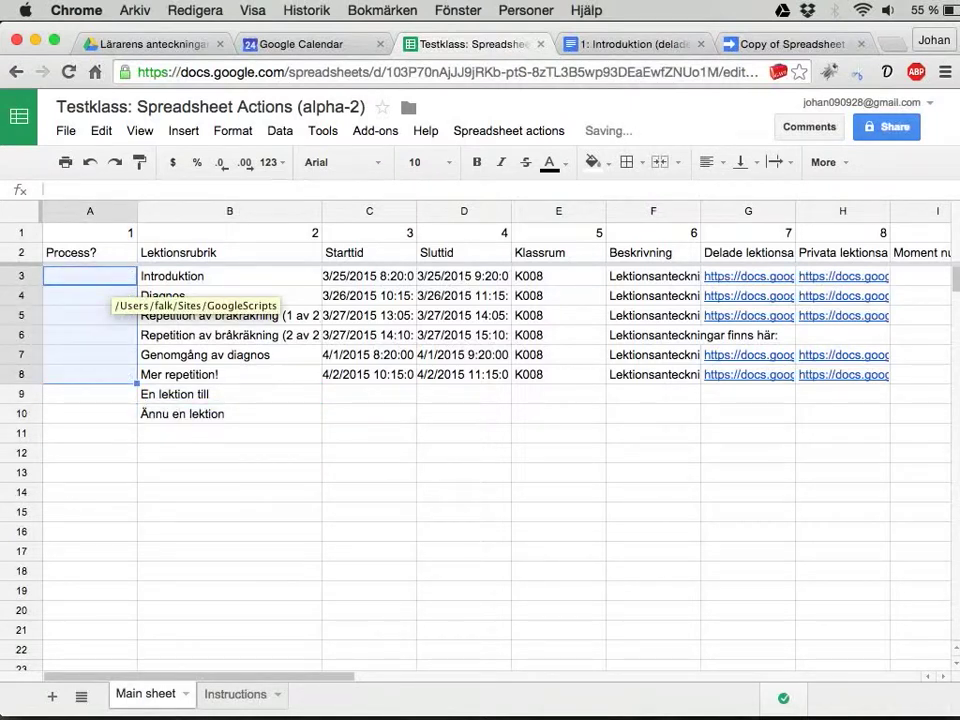
click(343, 394)
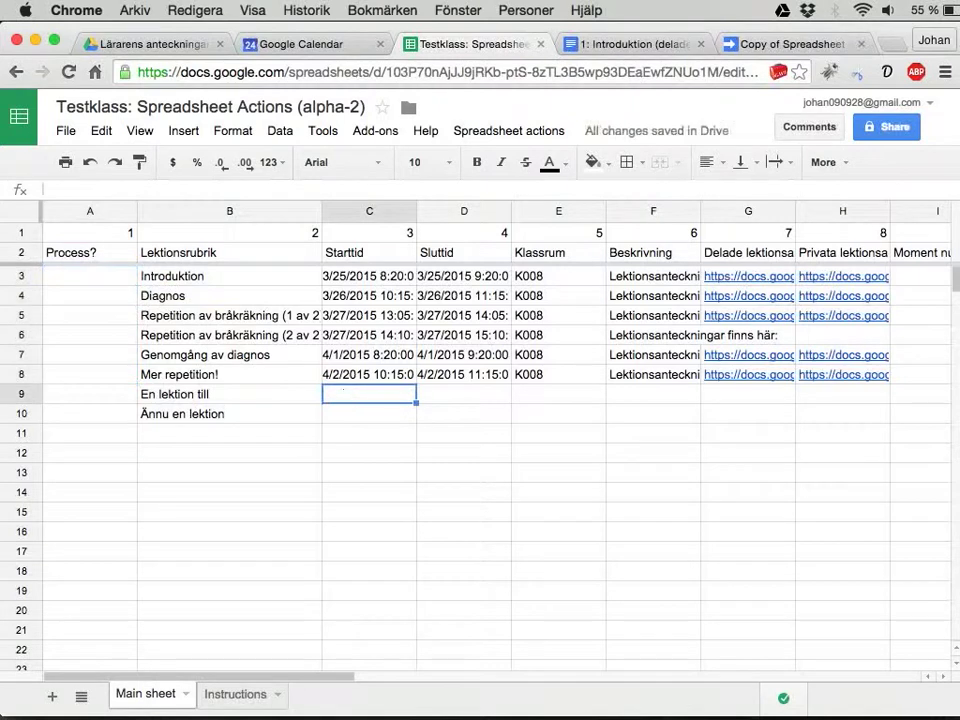
key(Up)
key(shift+Right)
key(shift+Right)
key(ctrl+c)
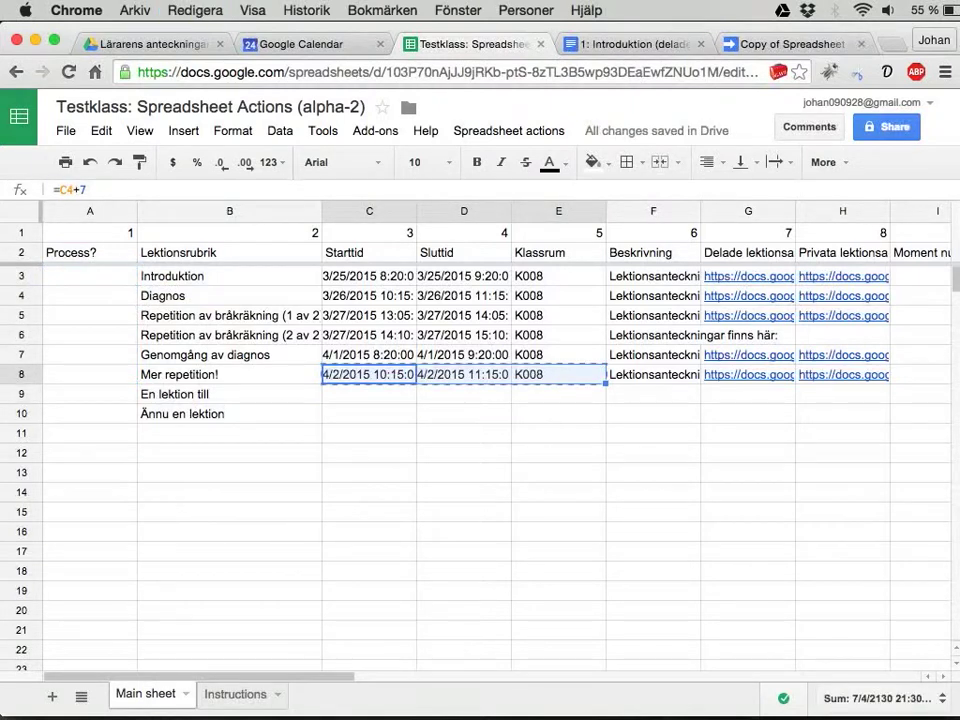
key(Down)
key(shift+Down)
key(ctrl+v)
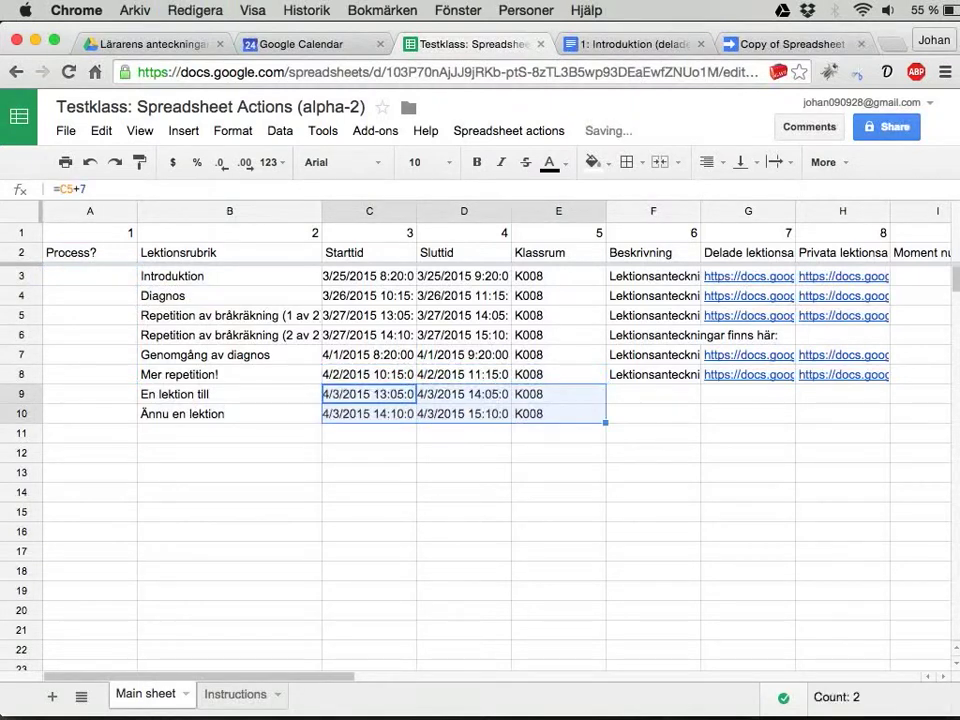
click(353, 395)
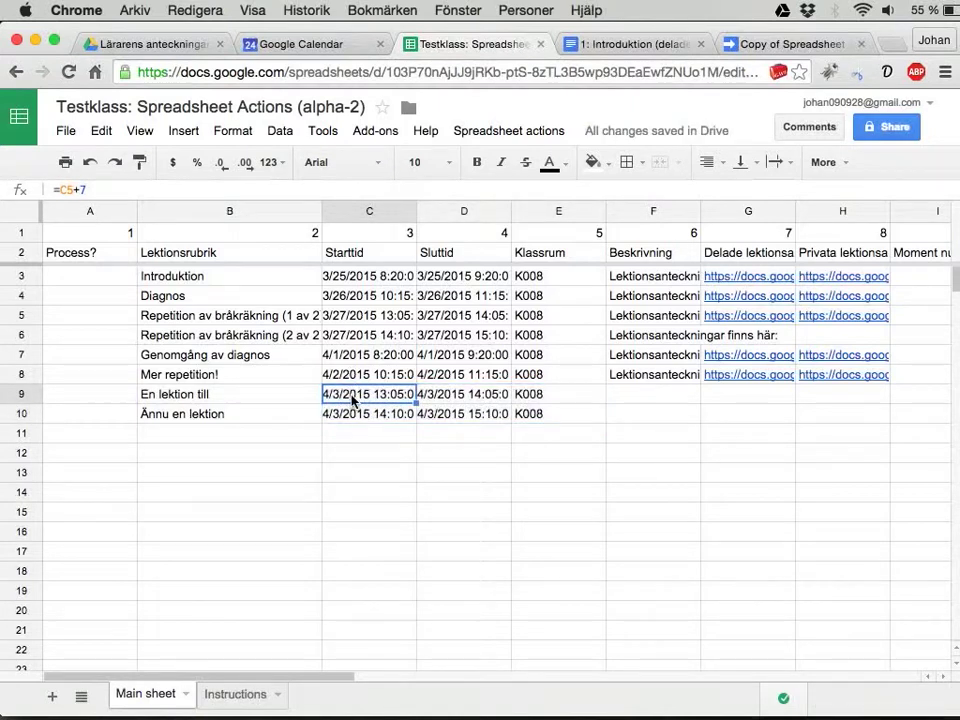
double_click(353, 395)
key(Escape)
Flag the two new lessons for processing with 1 in A9 and A10.
click(124, 395)
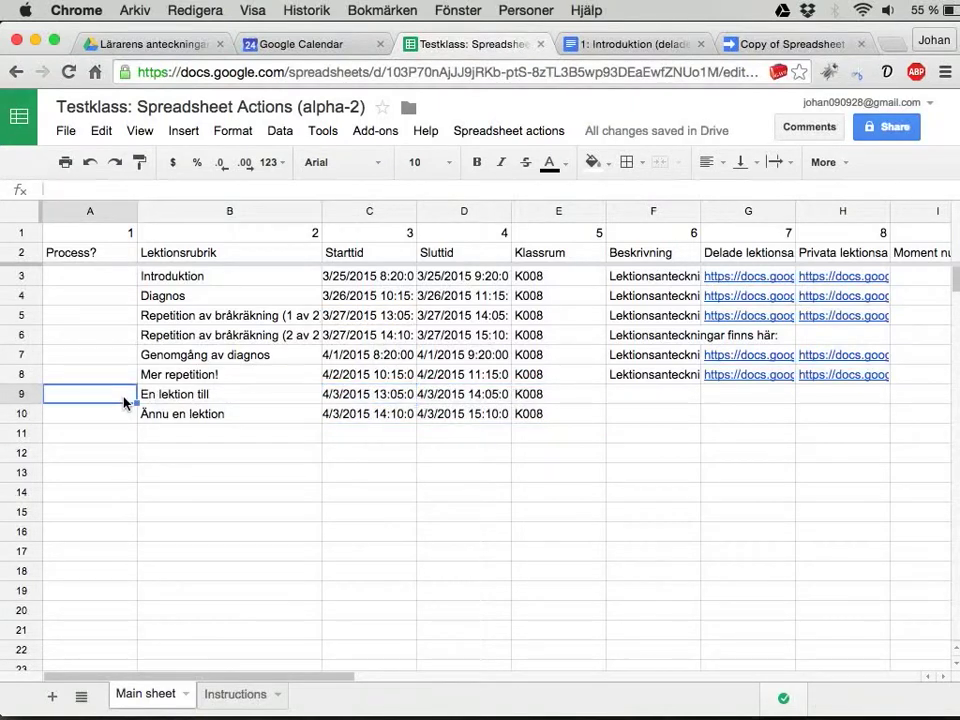
text(1)
key(Return)
text(1)
key(Return)
drag(80, 397, 109, 420)
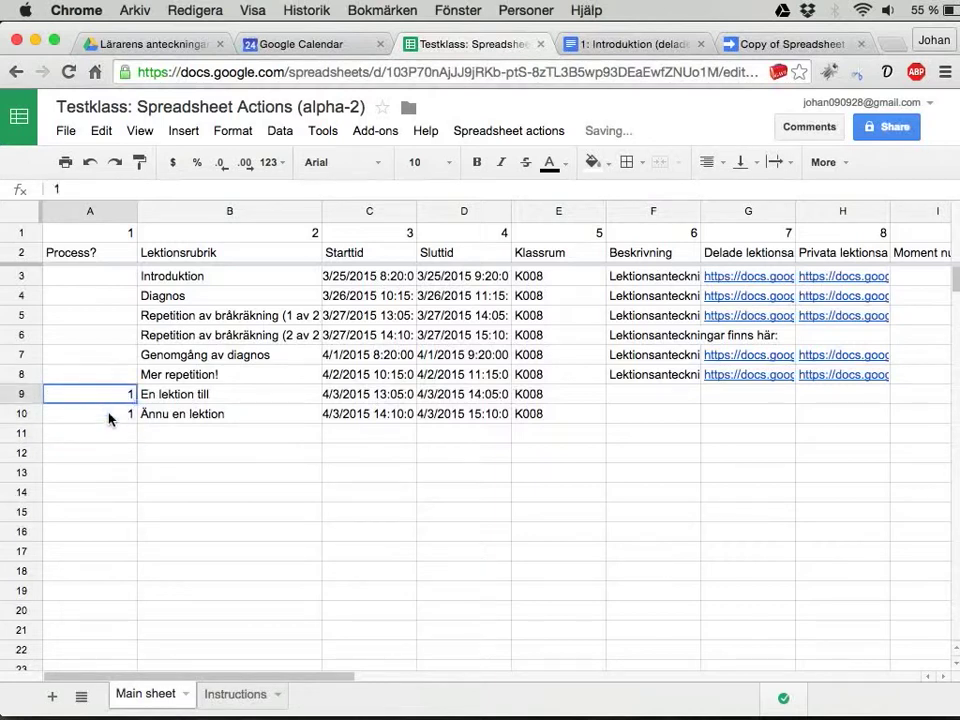
click(210, 413)
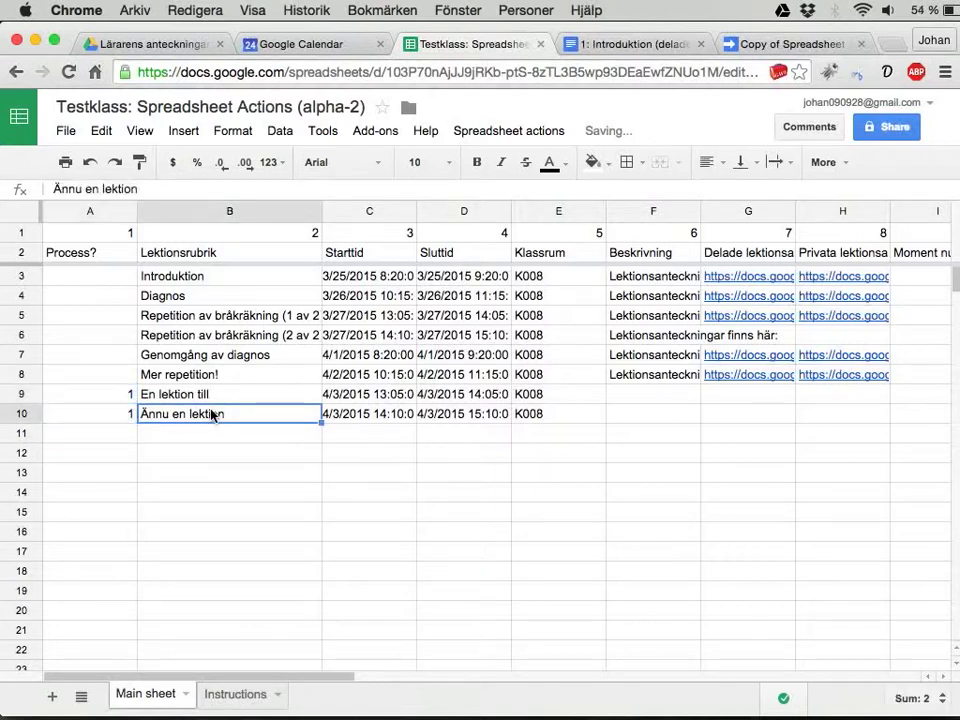
Run Spreadsheet actions > Bulk actions to create calendar events for the flagged lessons.
click(496, 134)
mouse_move(497, 166)
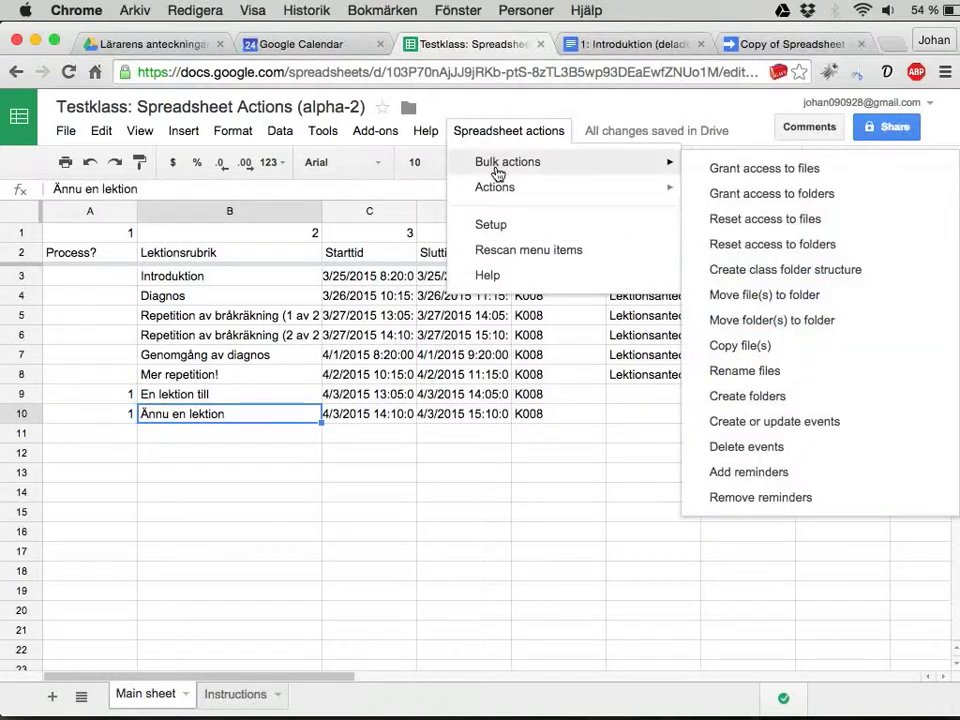
click(730, 423)
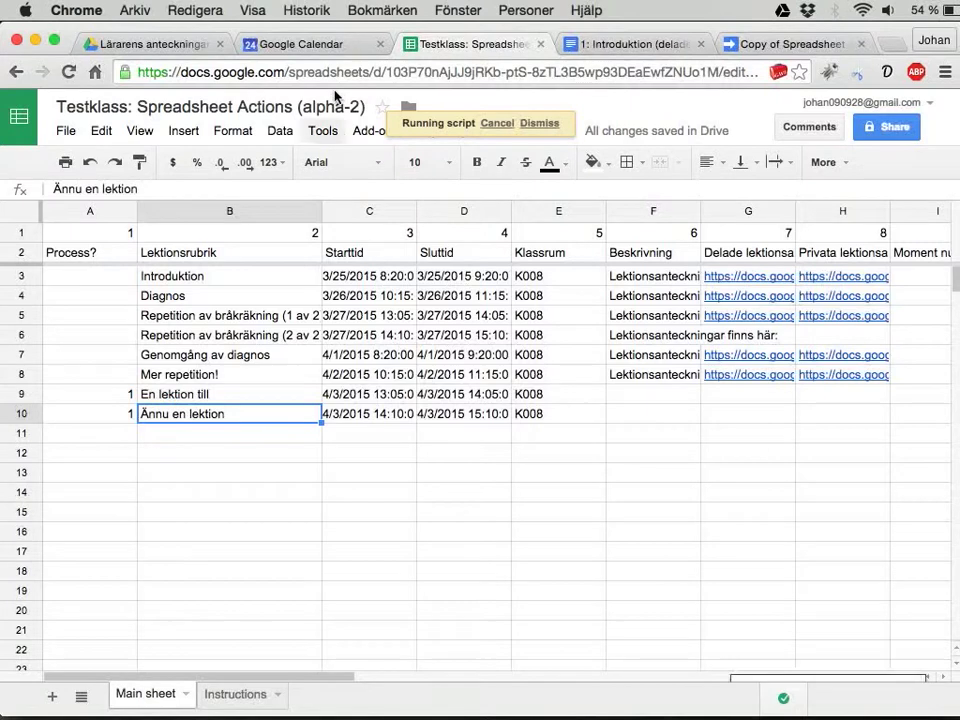
Check the new 3 April events at 13:05 and 14:10 in the calendar, then return to the sheet.
click(295, 46)
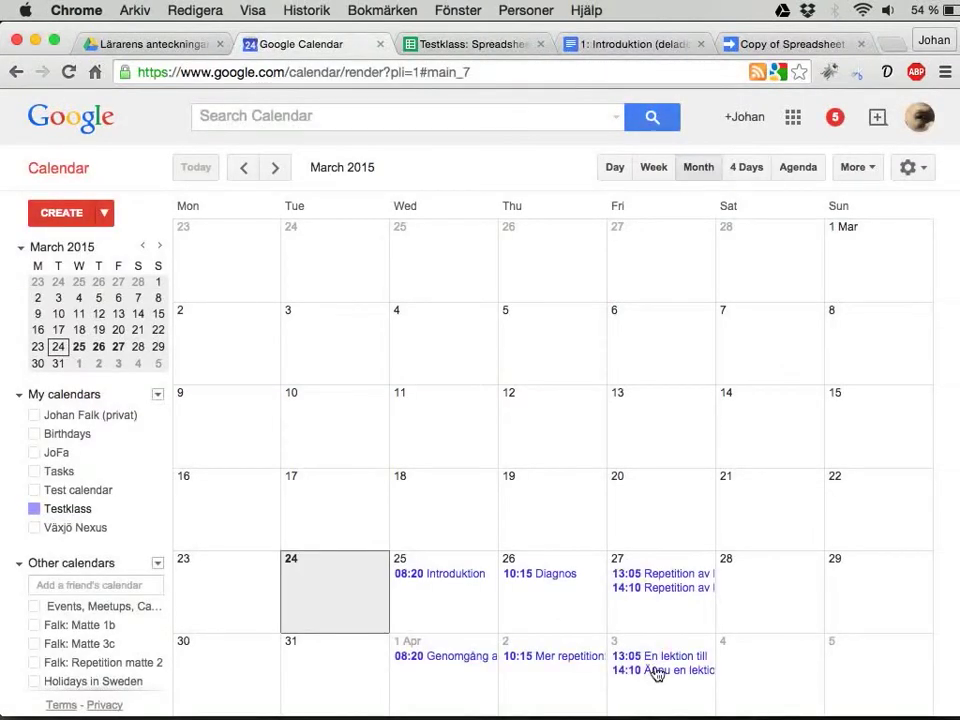
click(480, 43)
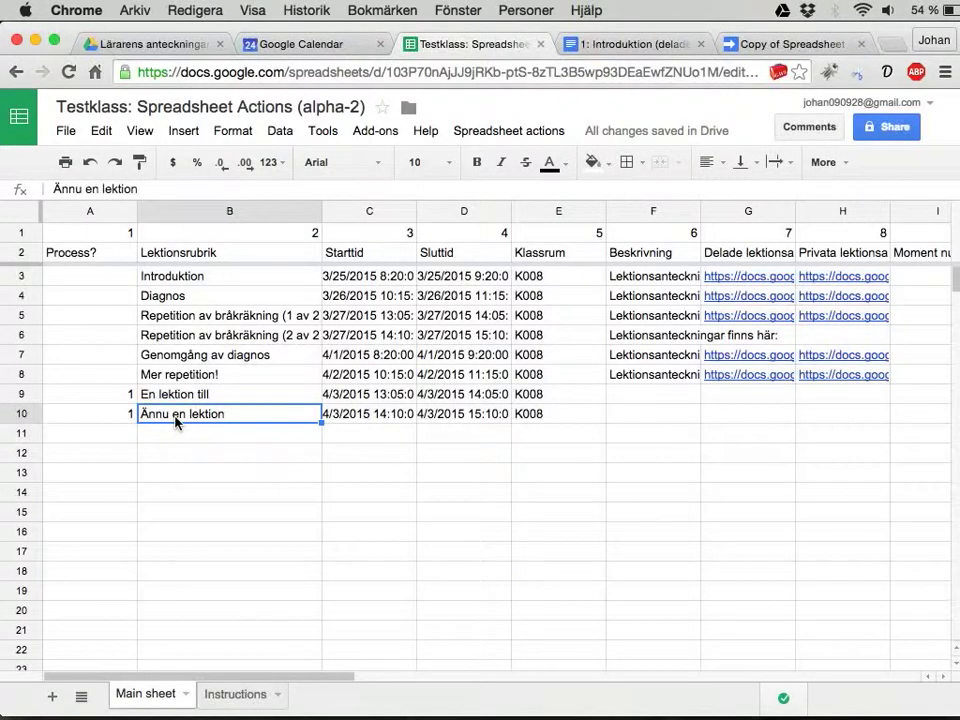
Retitle the lesson in B10 to 'Nu börjar vi något nytt!'.
text(Nu)
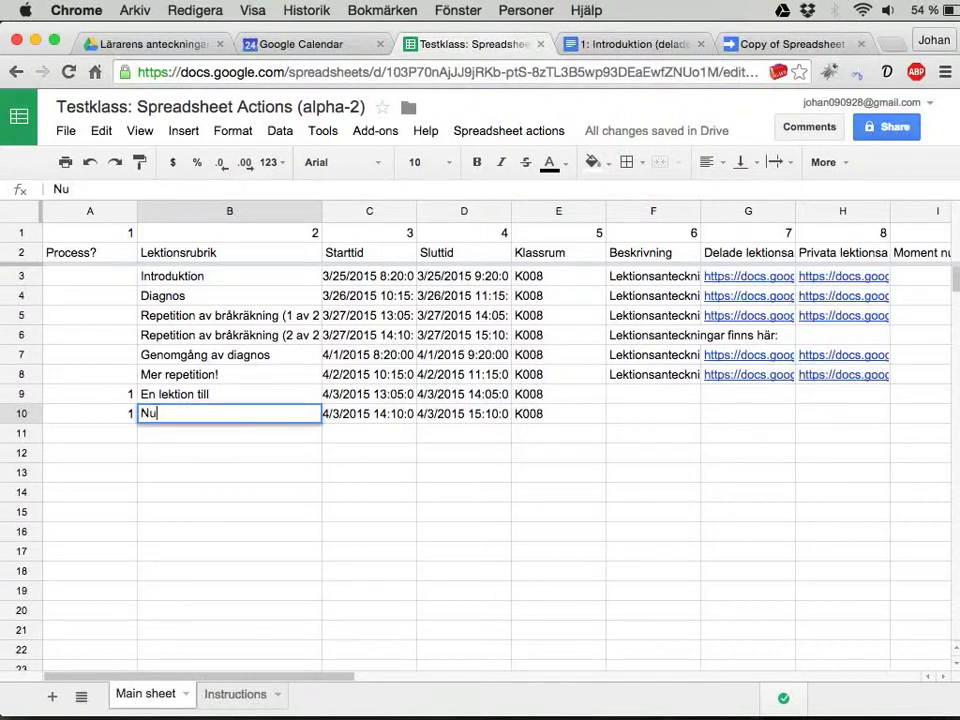
text( börjar vi något)
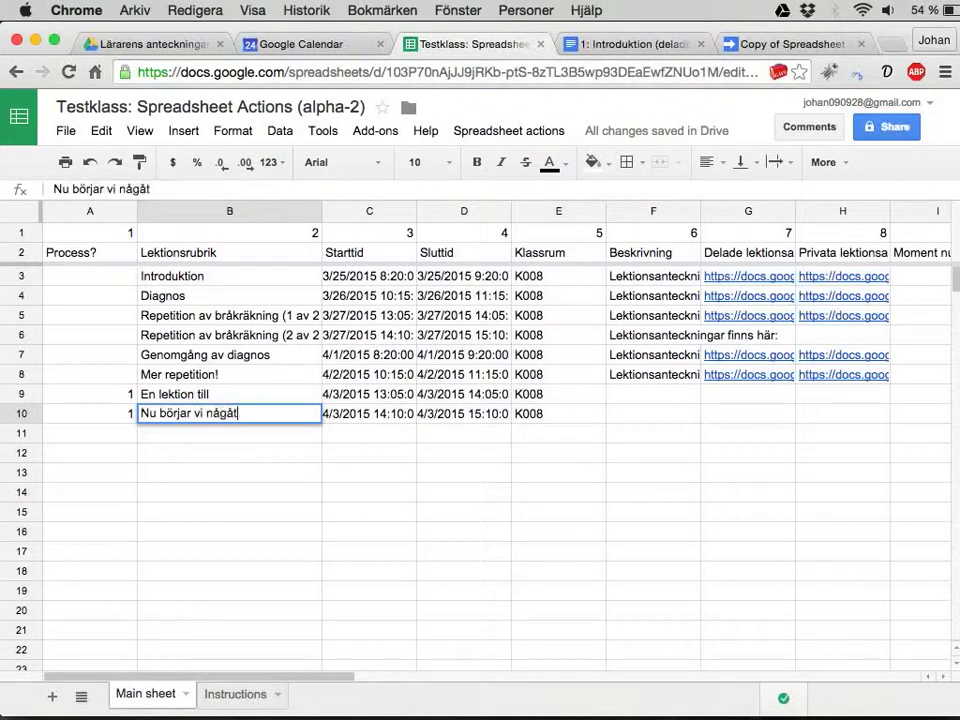
text(t nytt!)
key(Return)
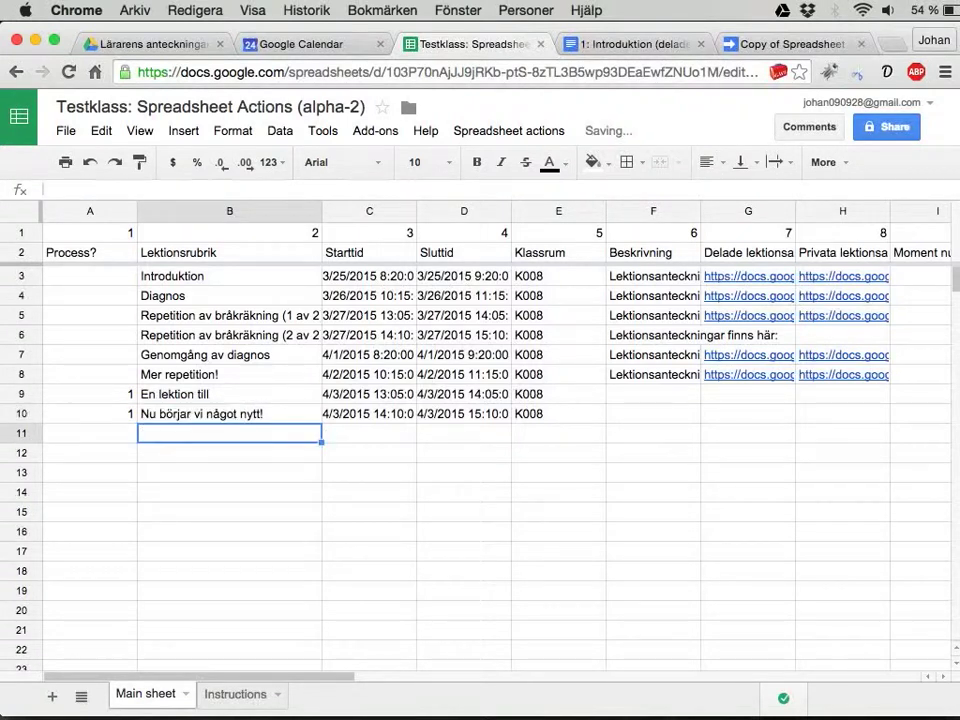
click(184, 417)
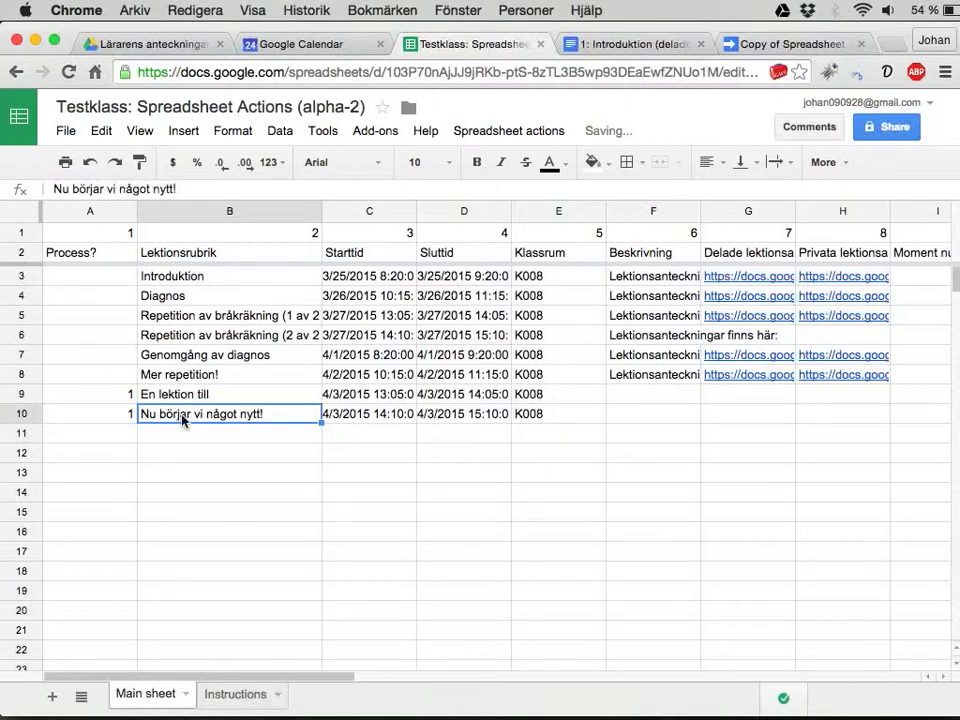
Rerun Spreadsheet actions > Bulk actions > Create or update events to push the new title.
click(472, 133)
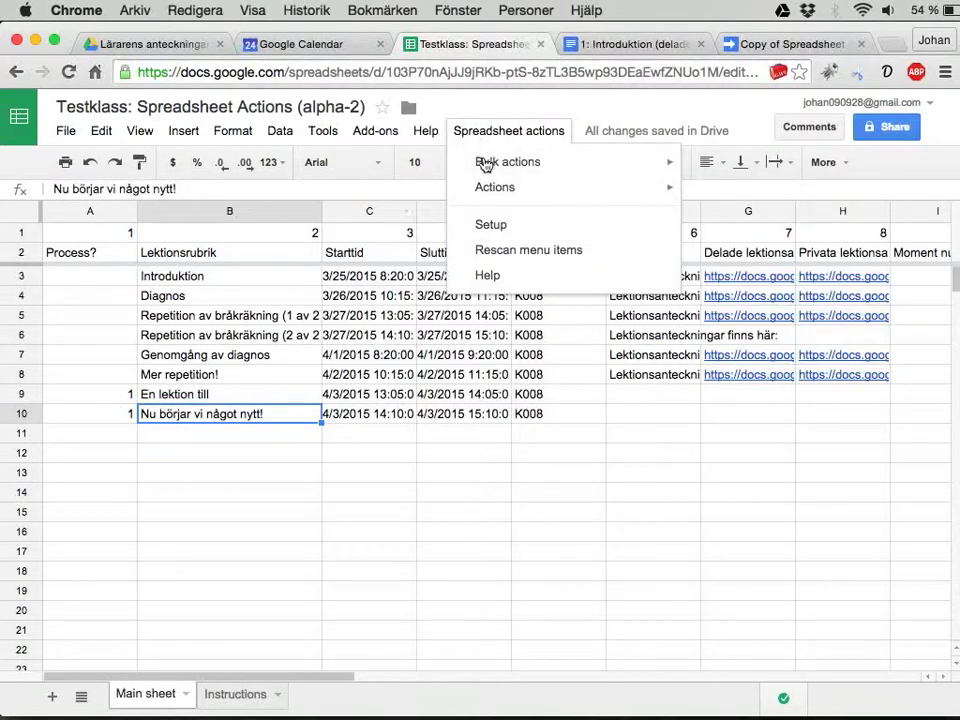
mouse_move(485, 167)
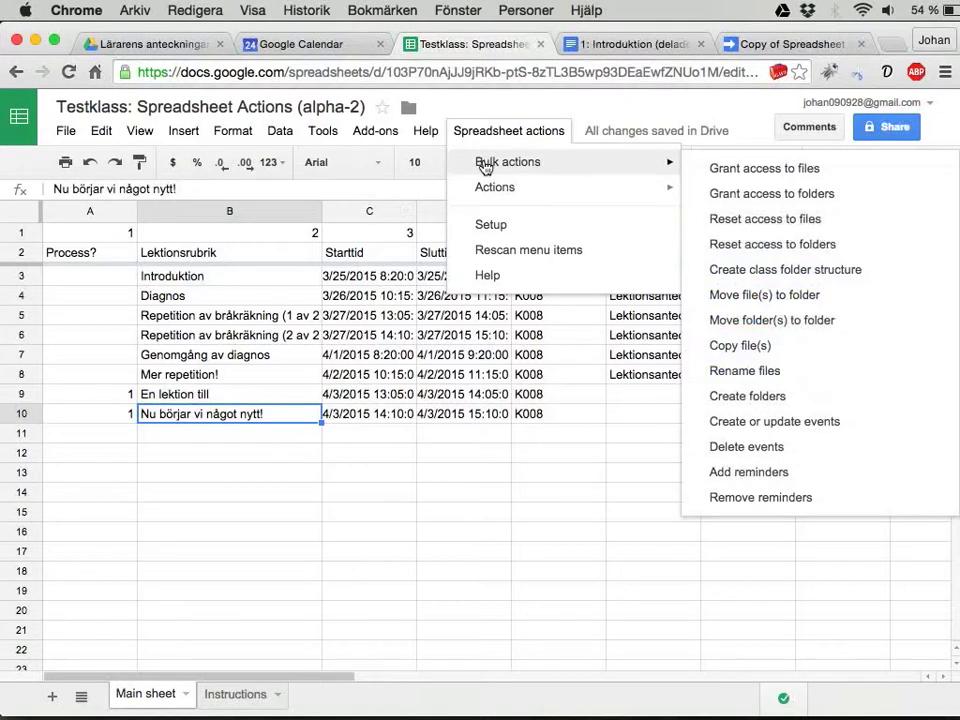
click(726, 423)
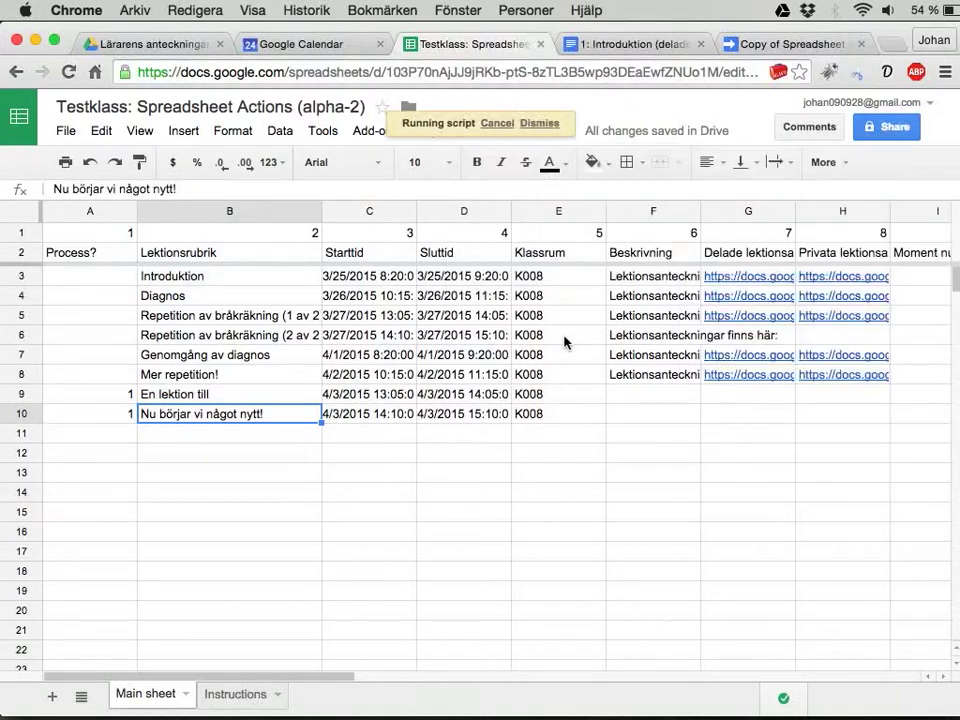
Reload the calendar and inspect the renamed 3 April 14:10 event 'Nu börjar vi något nytt!' in K008.
click(285, 44)
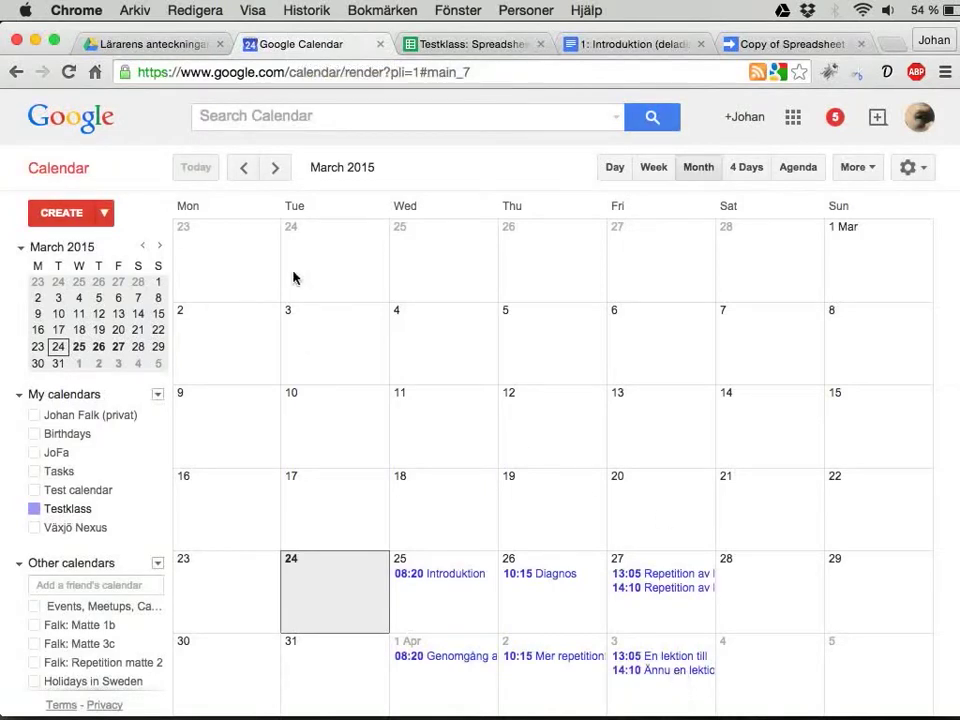
click(69, 74)
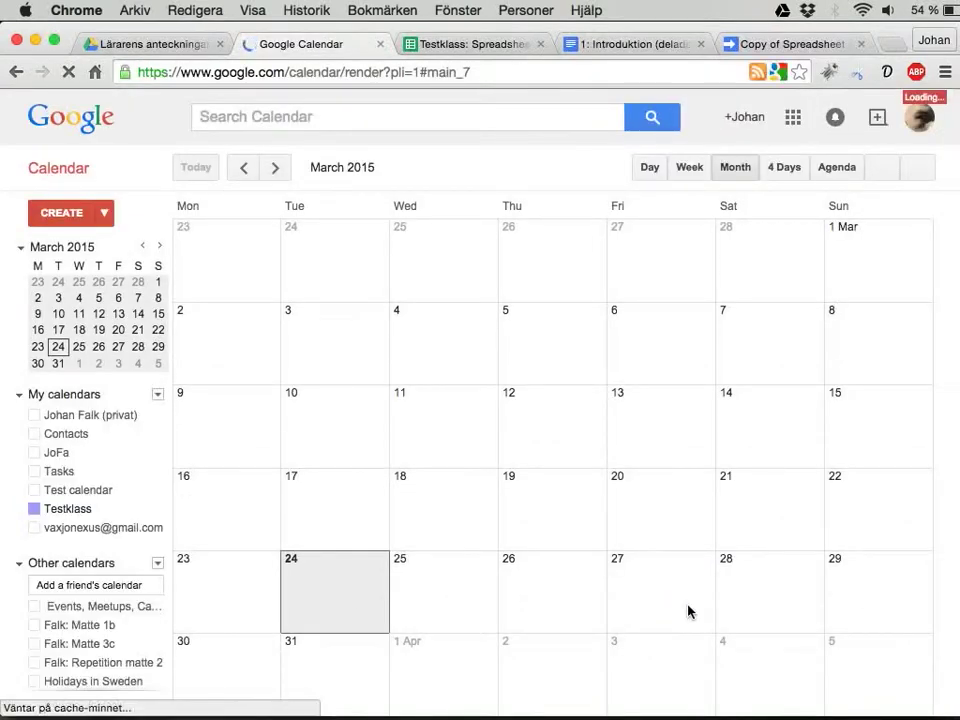
click(668, 670)
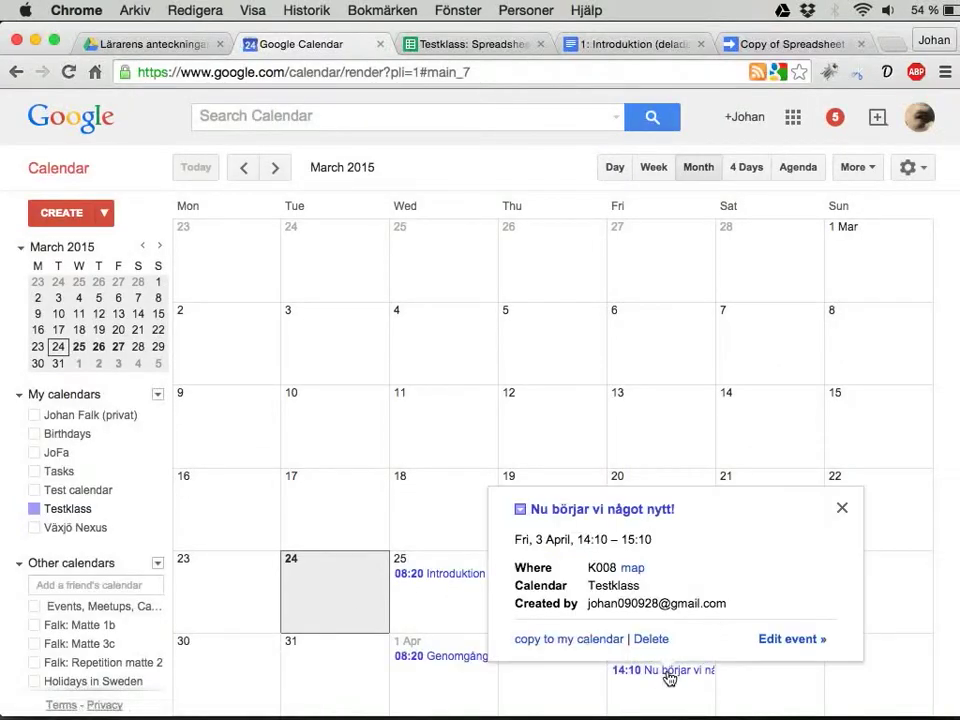
click(840, 506)
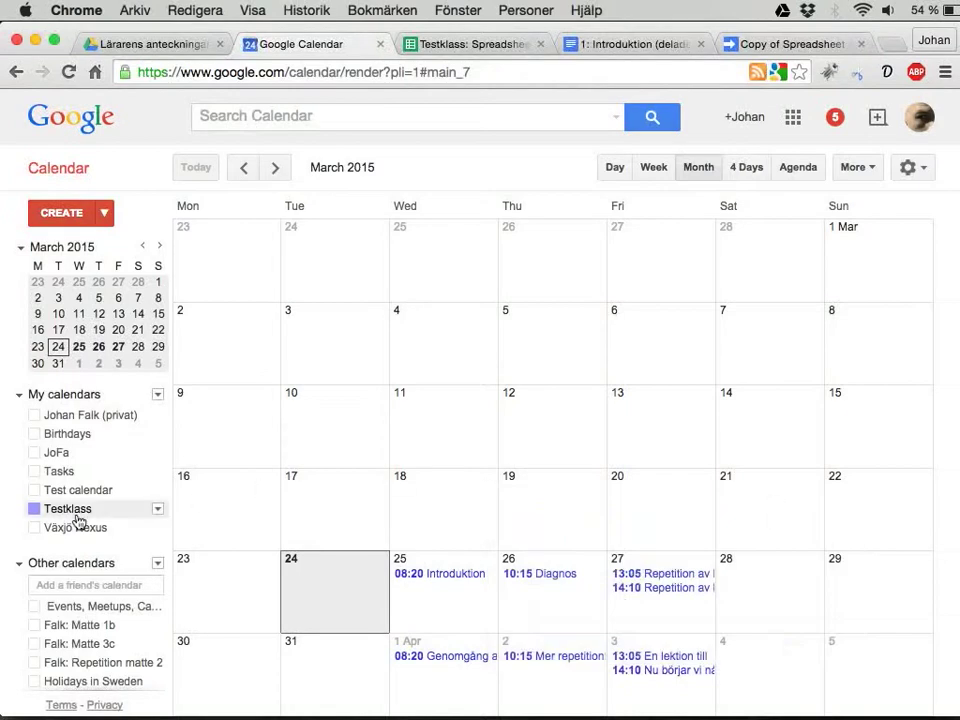
Look through the Testklass calendar settings, cancel without saving, and go back to the lesson spreadsheet.
click(158, 510)
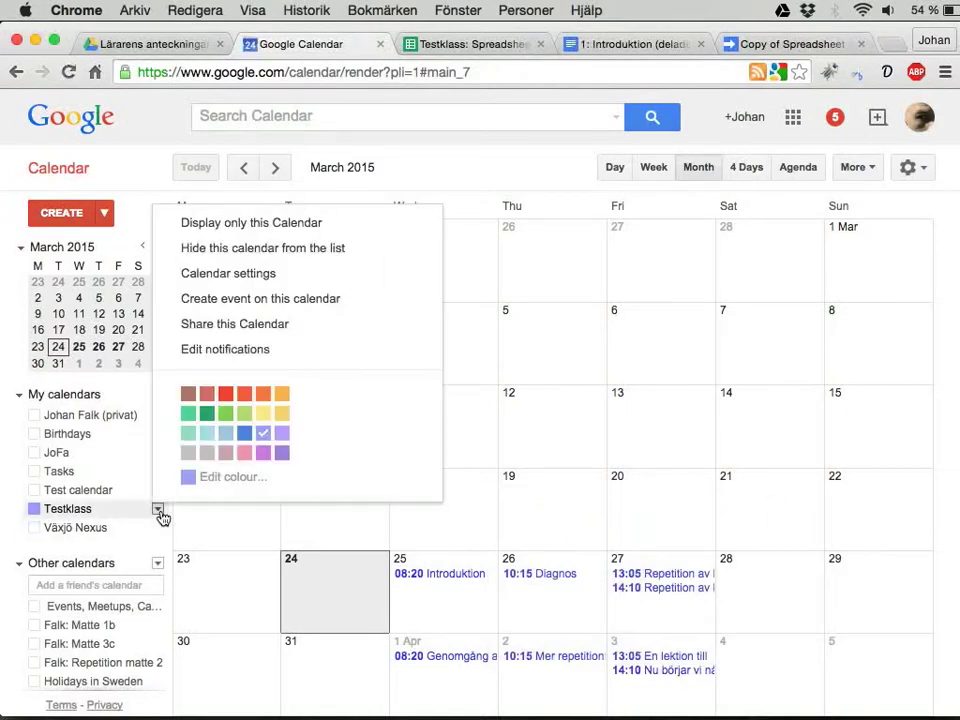
click(250, 275)
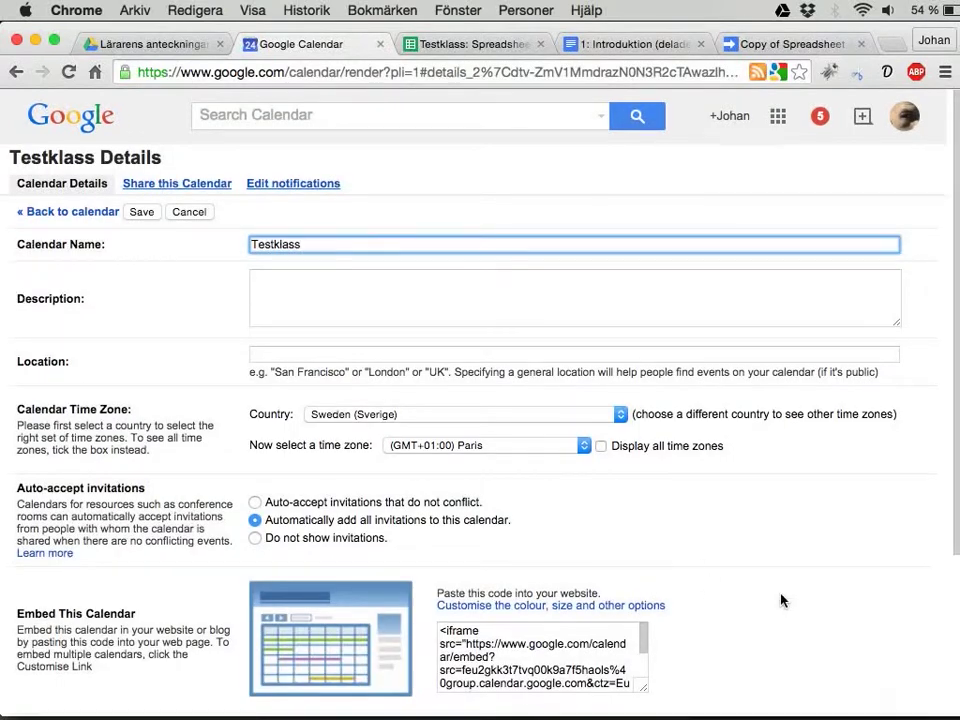
scroll(782, 600, down, 2)
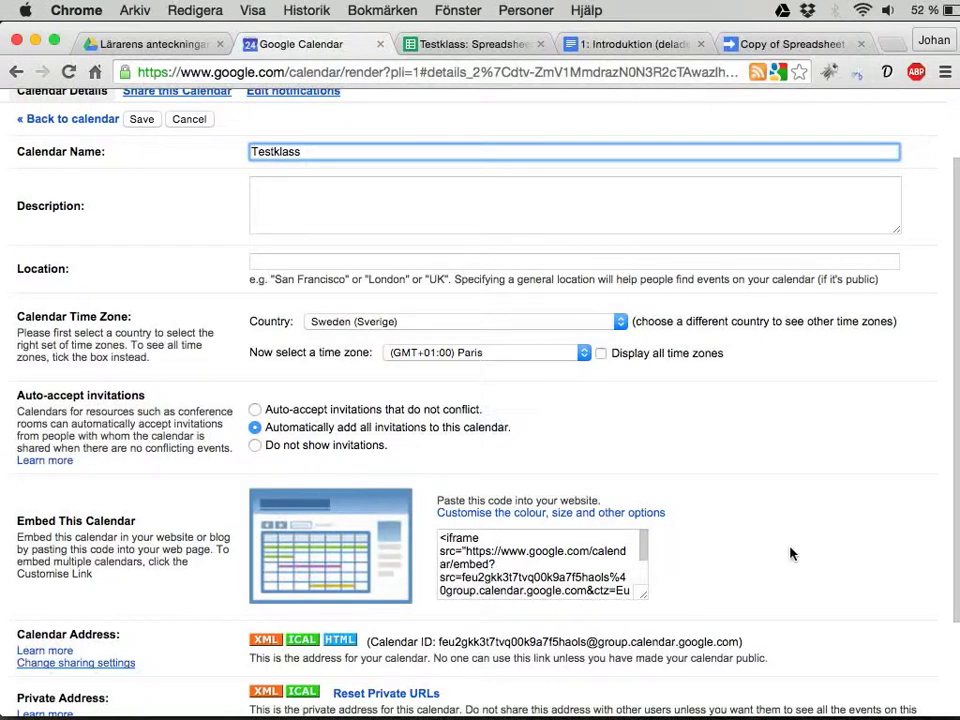
scroll(791, 553, down, 3)
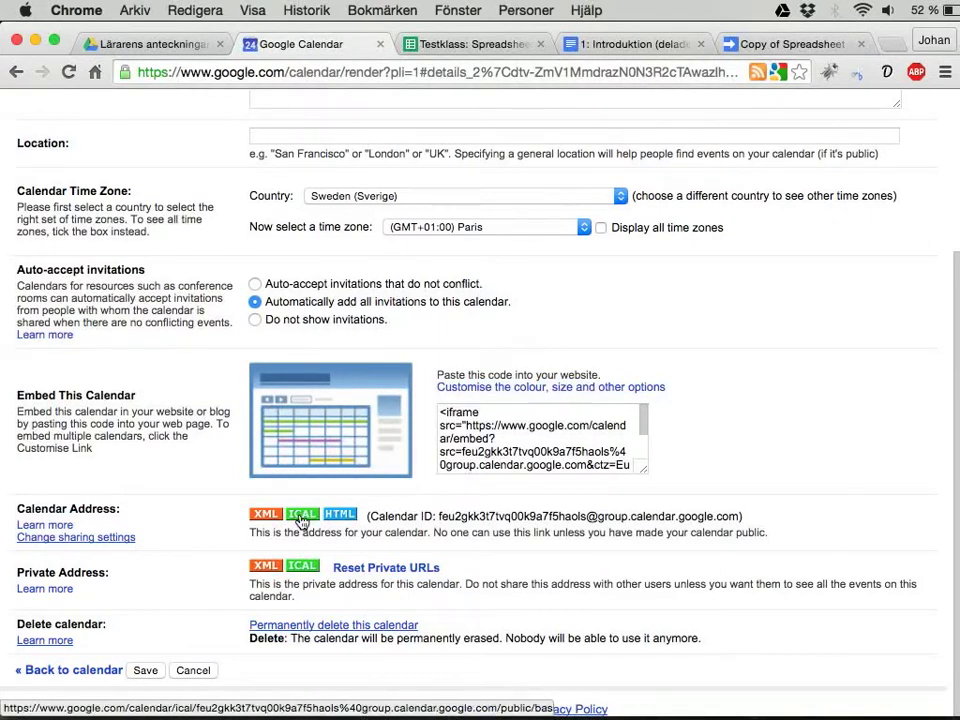
scroll(302, 521, up, 5)
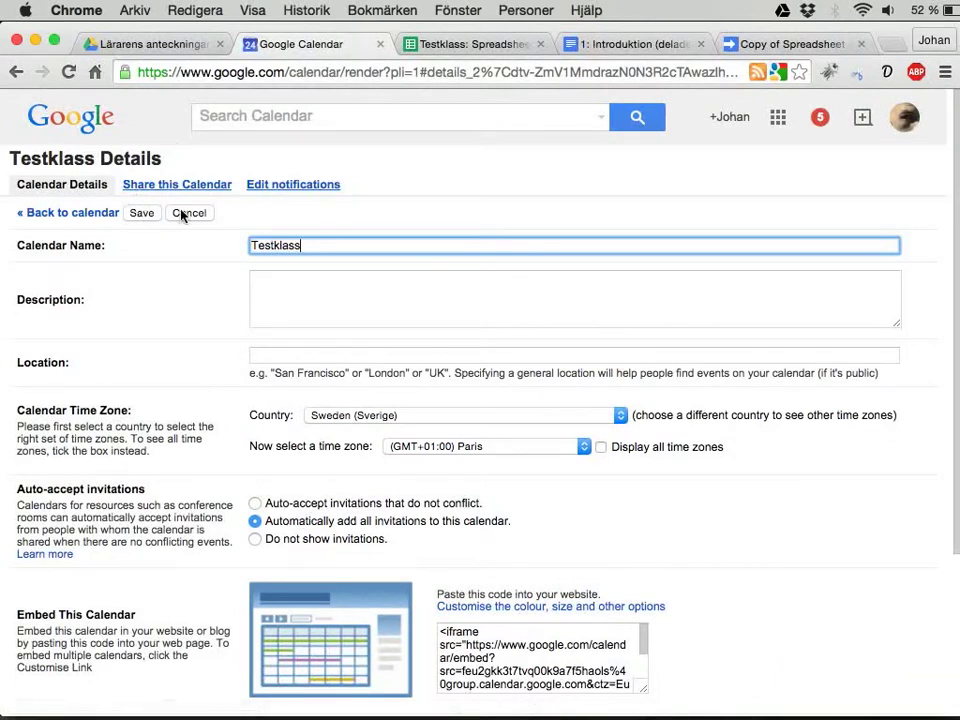
click(185, 213)
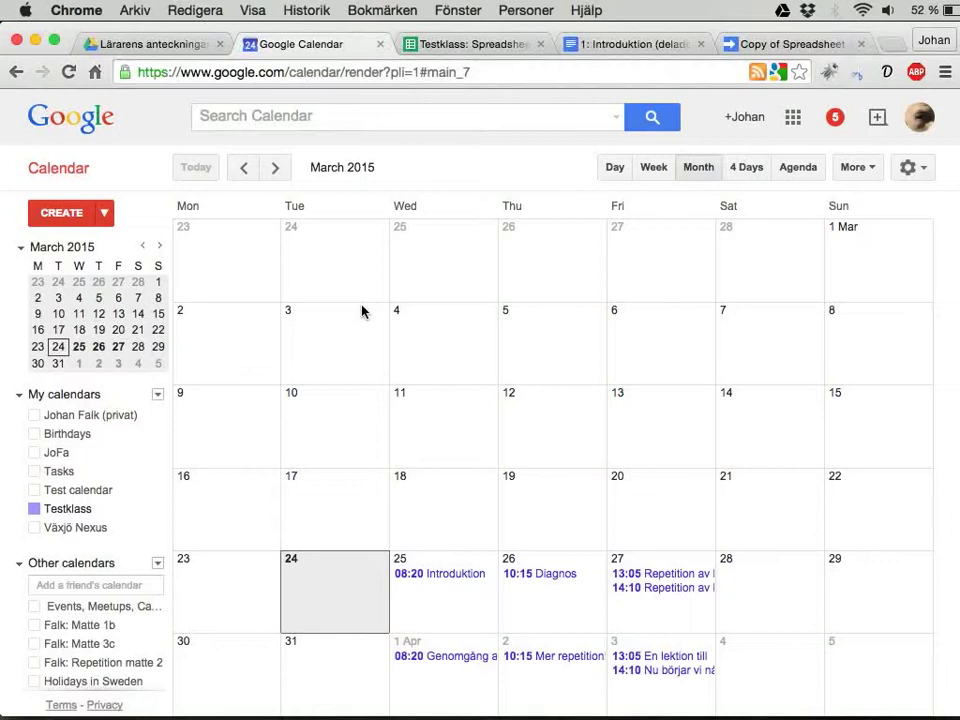
click(474, 52)
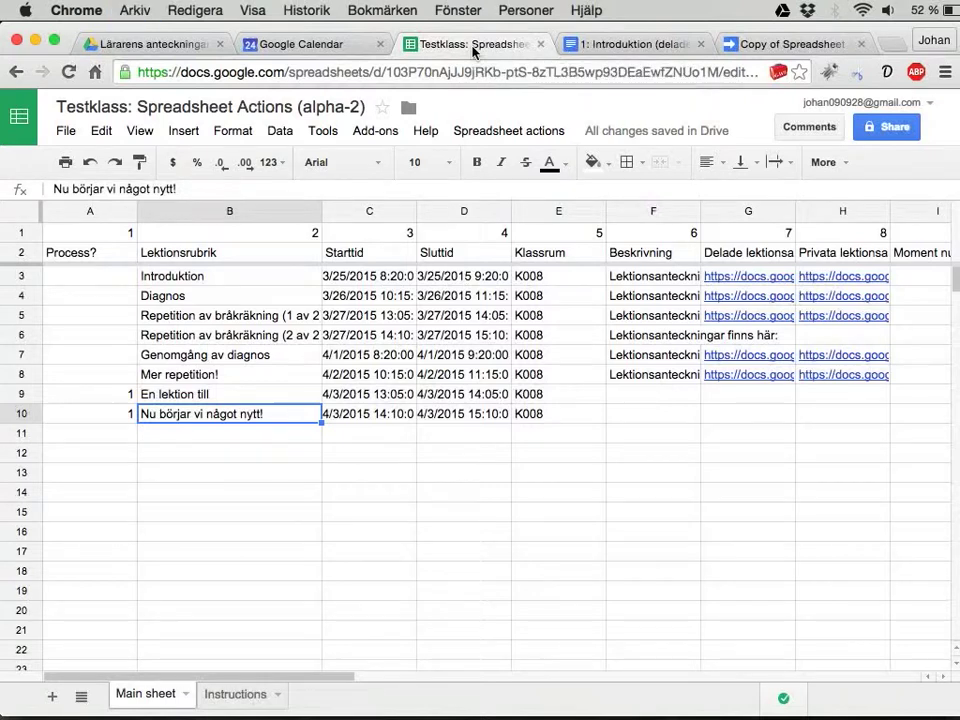
Go to kursplanering.se in a new tab and choose the Falk: Matte 1b course offering.
key(super+t)
text(k)
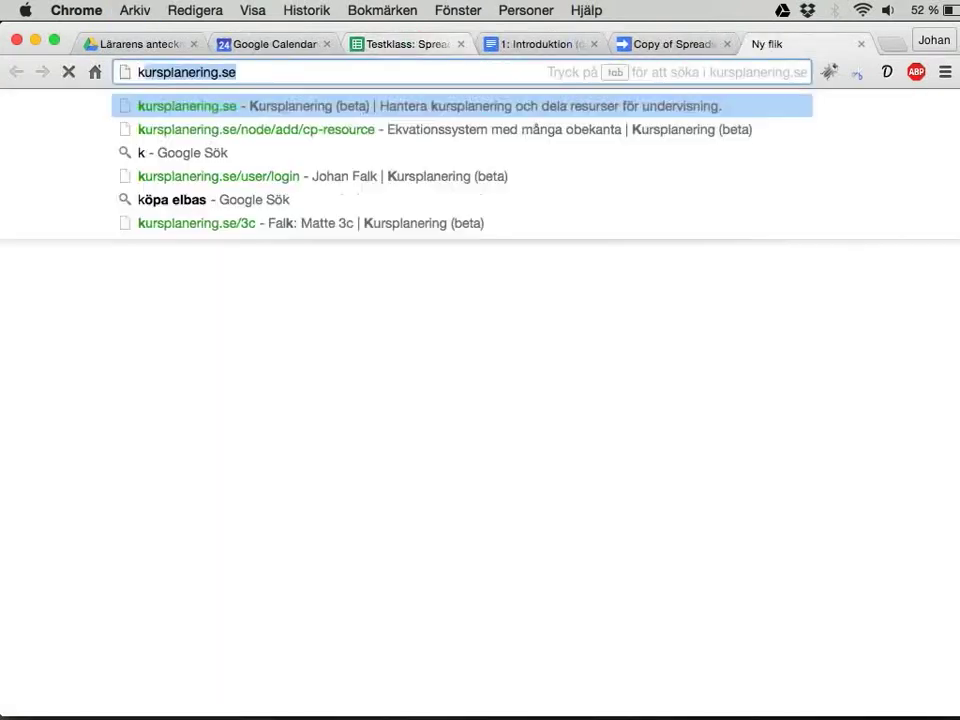
text(ur)
key(Return)
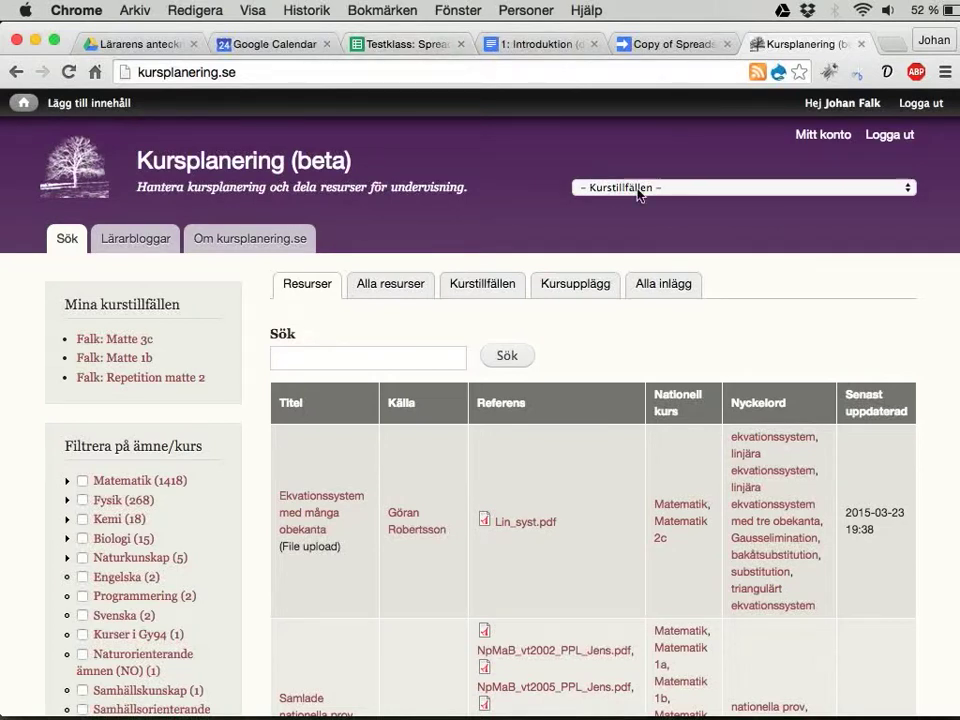
click(640, 188)
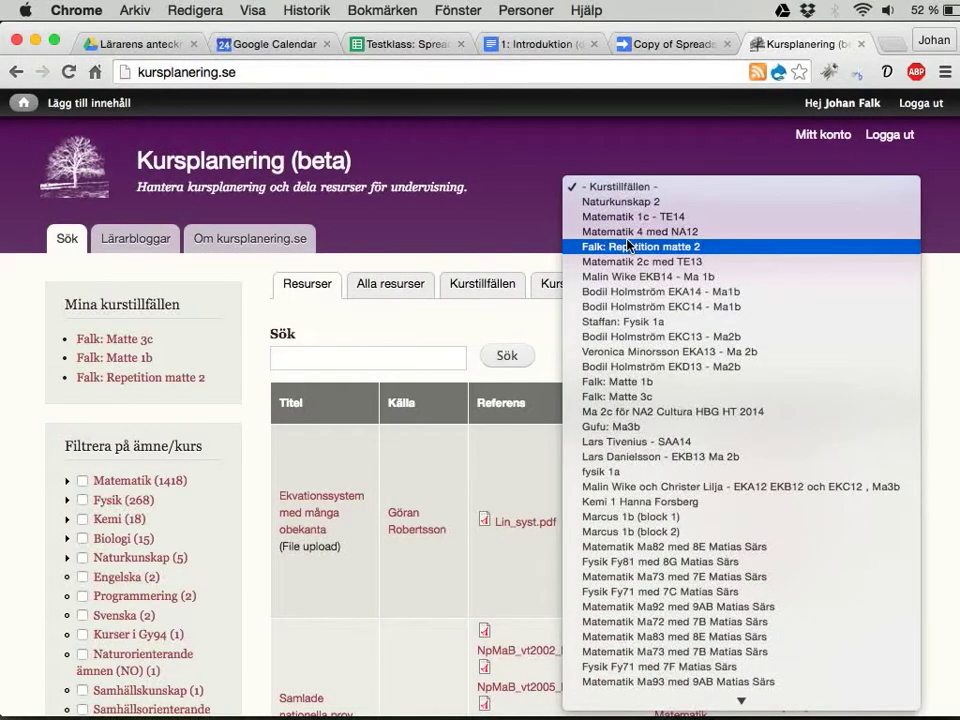
click(617, 383)
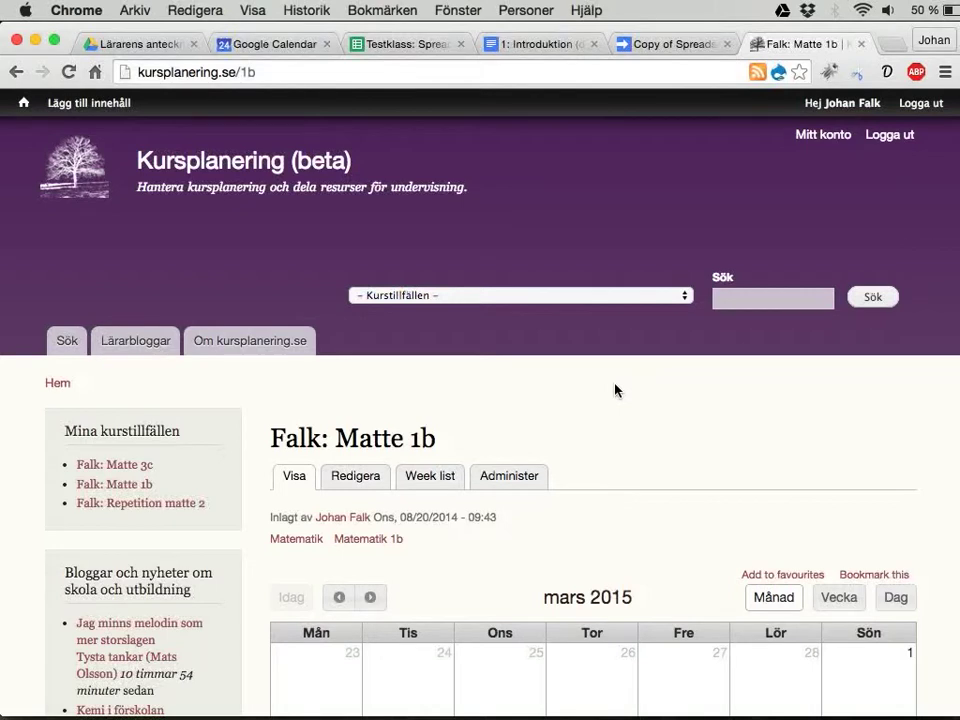
Open the 18 March 10:30 Lösa ekvationer grafiskt lesson and scroll through its videos, book pages and exercises.
scroll(684, 424, down, 5)
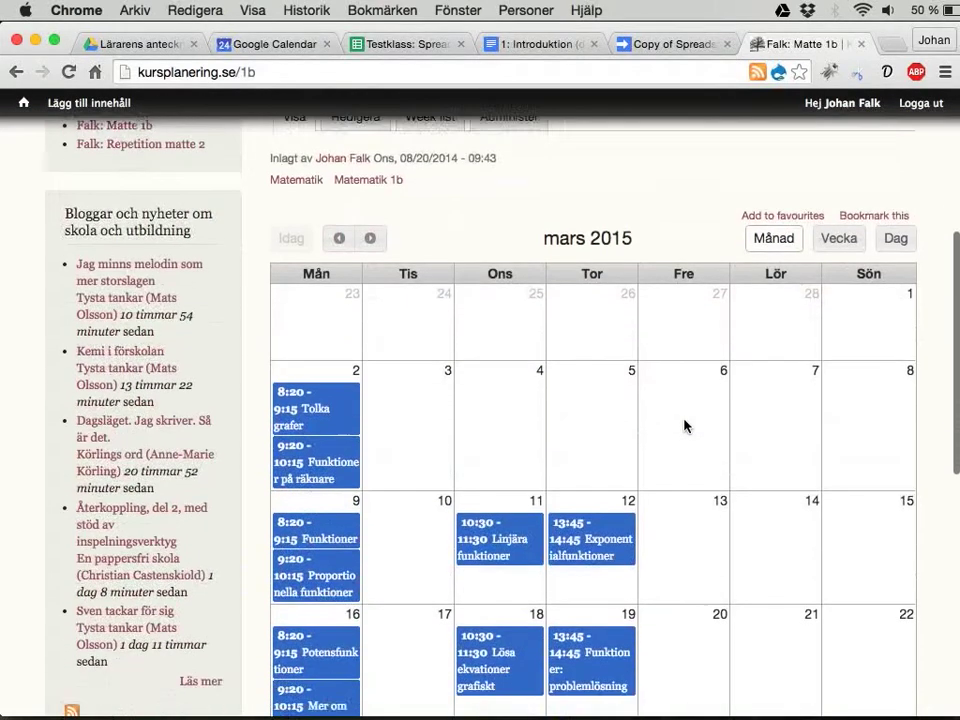
scroll(684, 426, down, 3)
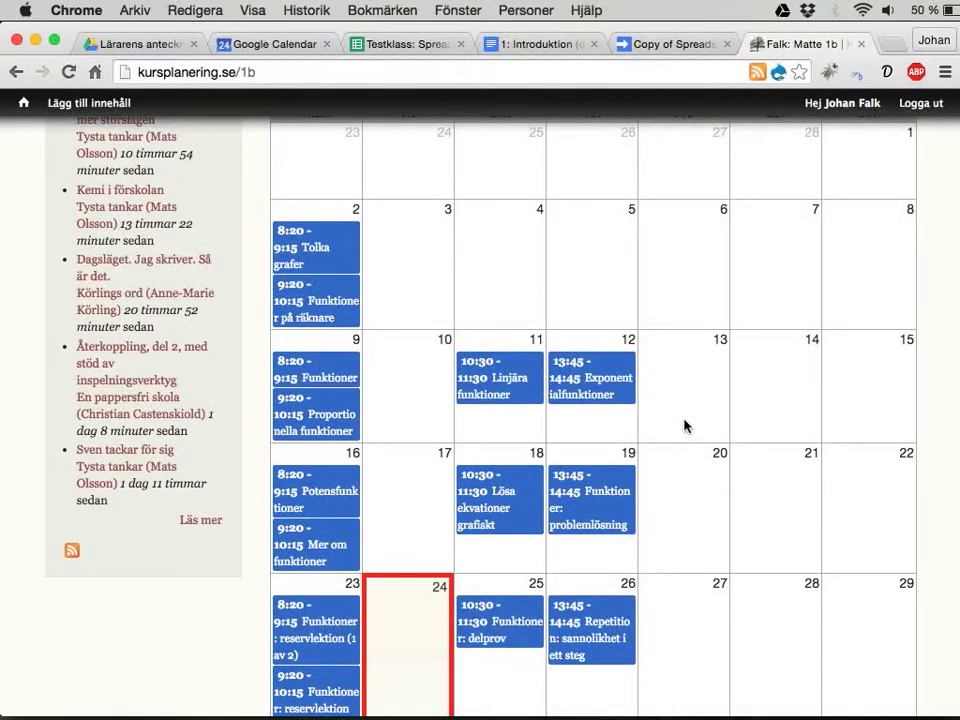
click(494, 514)
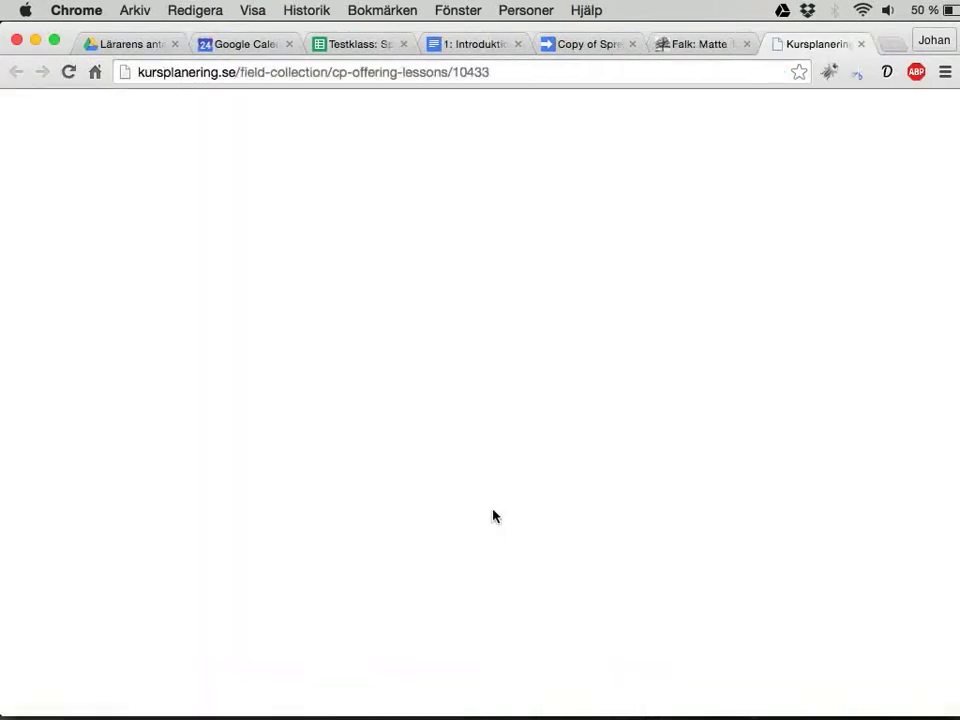
scroll(669, 523, down, 3)
scroll(669, 523, down, 6)
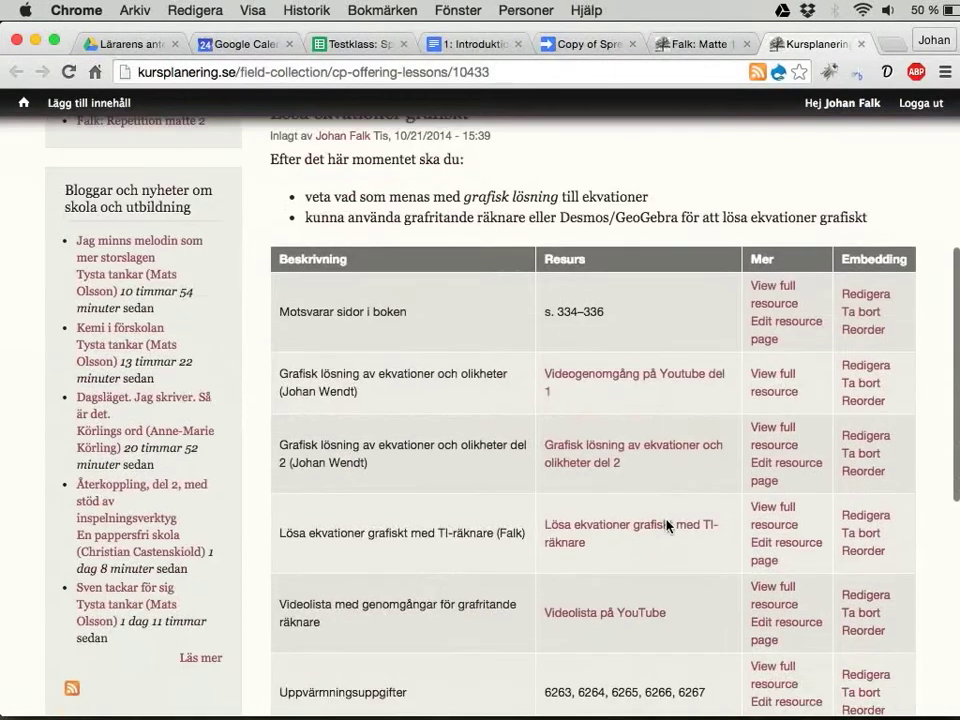
scroll(680, 566, down, 2)
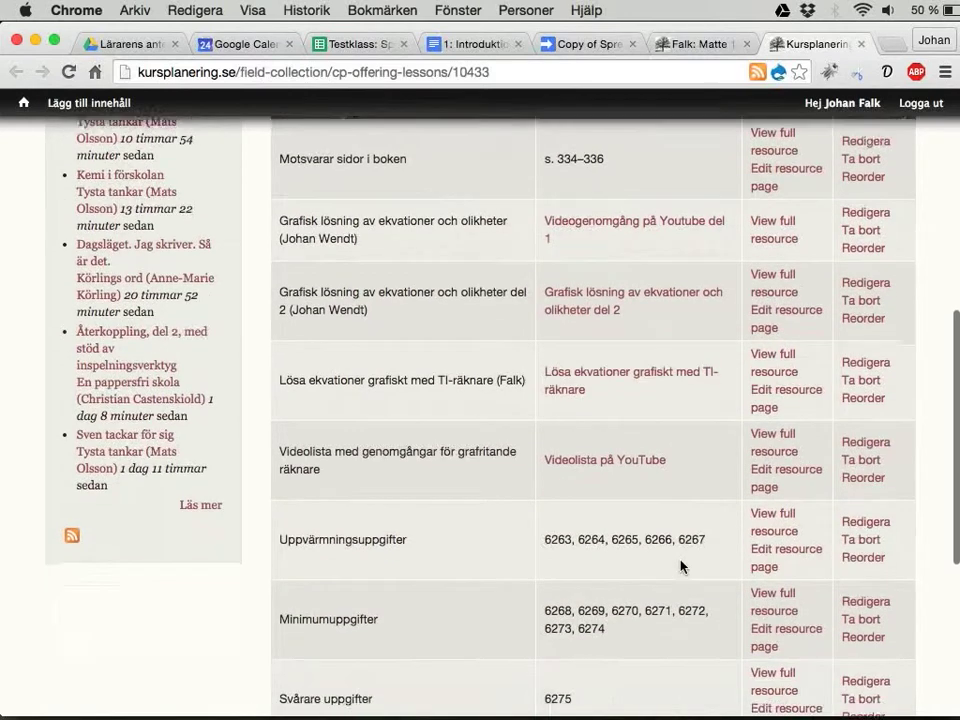
scroll(680, 566, down, 2)
scroll(680, 566, up, 2)
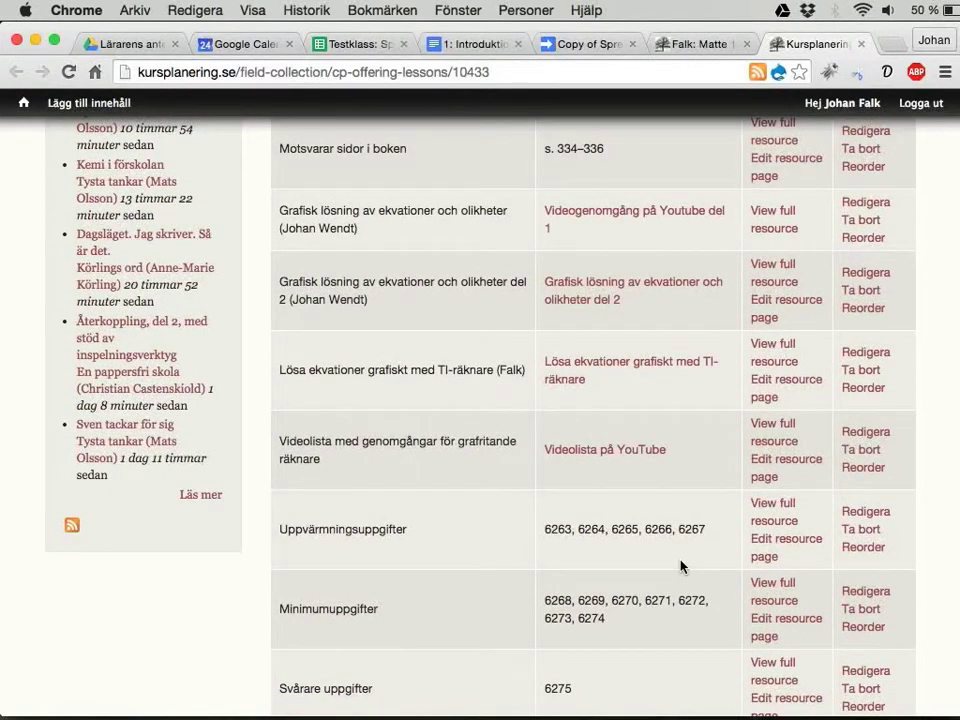
scroll(680, 566, up, 1)
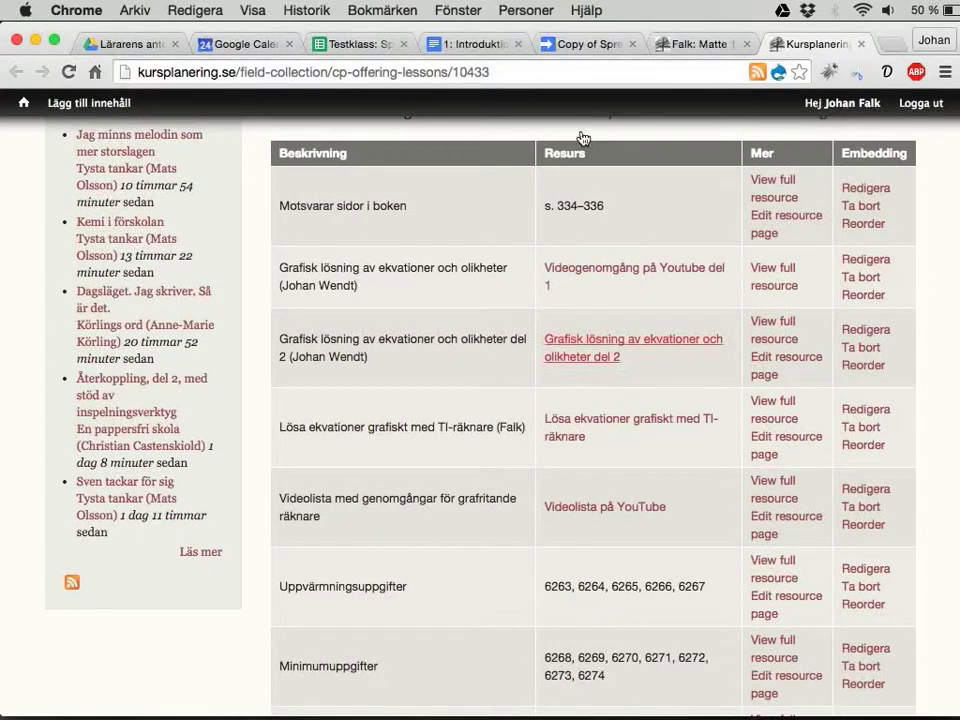
Switch back to the Testklass: Spreadsheet Actions (alpha-2) lesson sheet with its eight lessons.
click(344, 48)
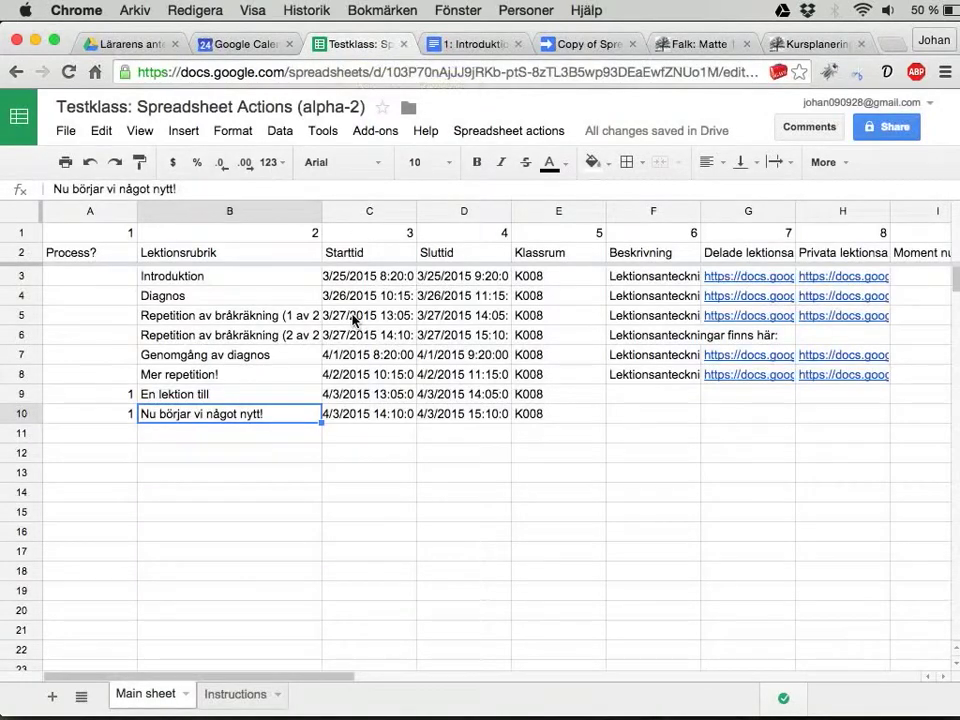